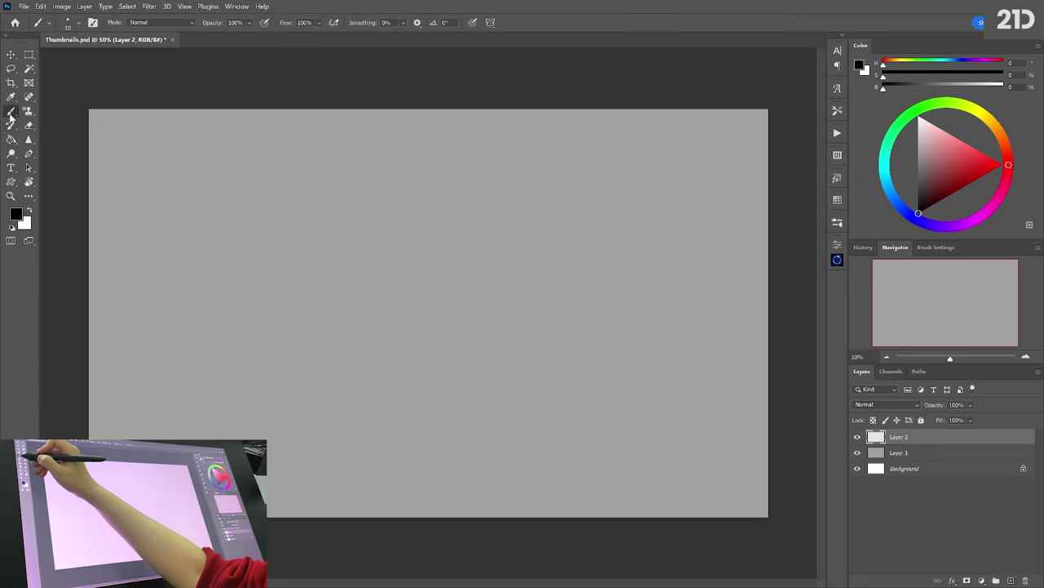
# Turn on vertical paint symmetry for the brush and place its axis down the middle of the canvas.
pyautogui.rightClick(400, 281)
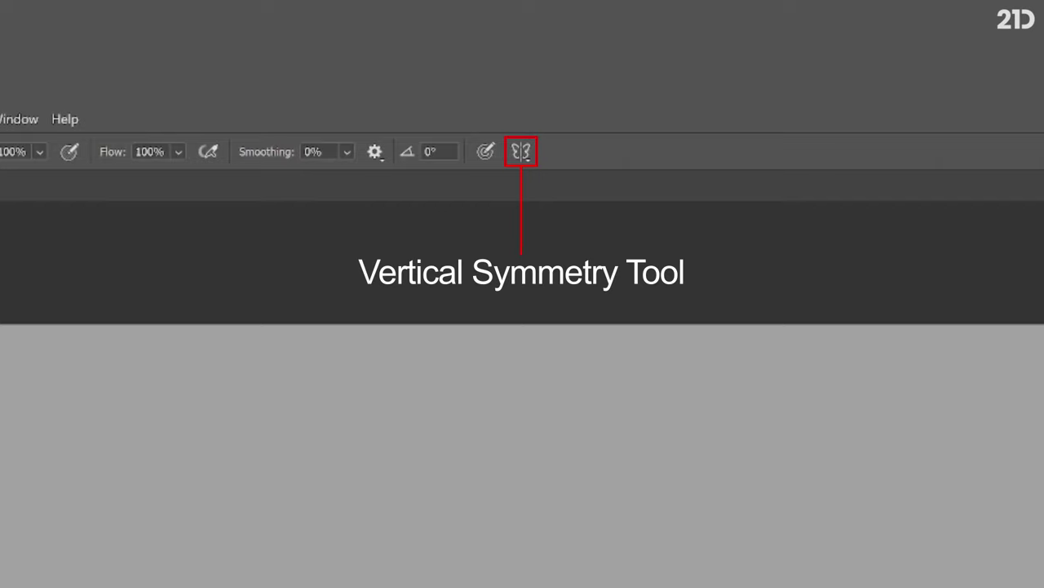
pyautogui.click(529, 155)
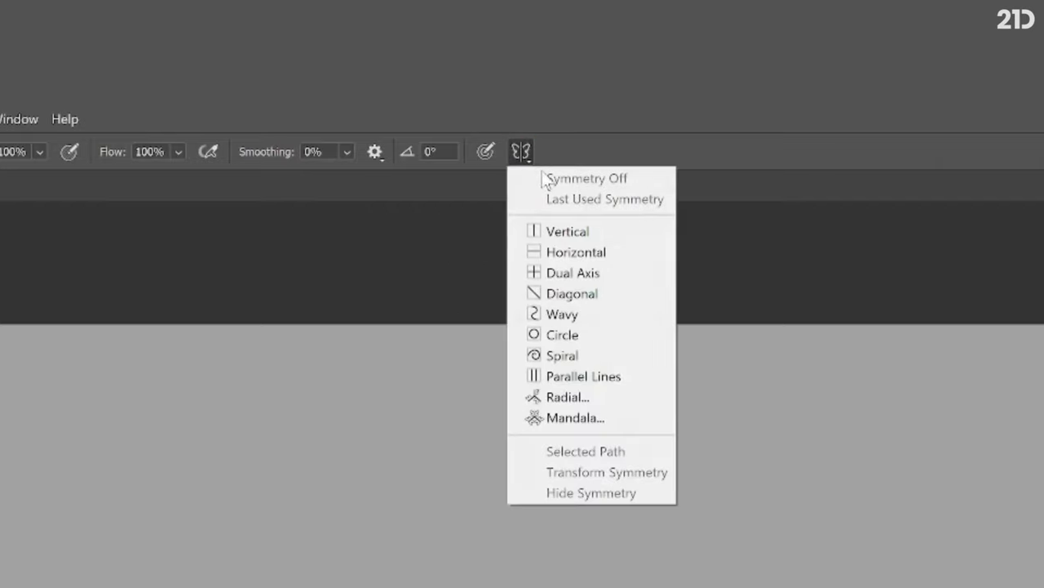
pyautogui.click(602, 216)
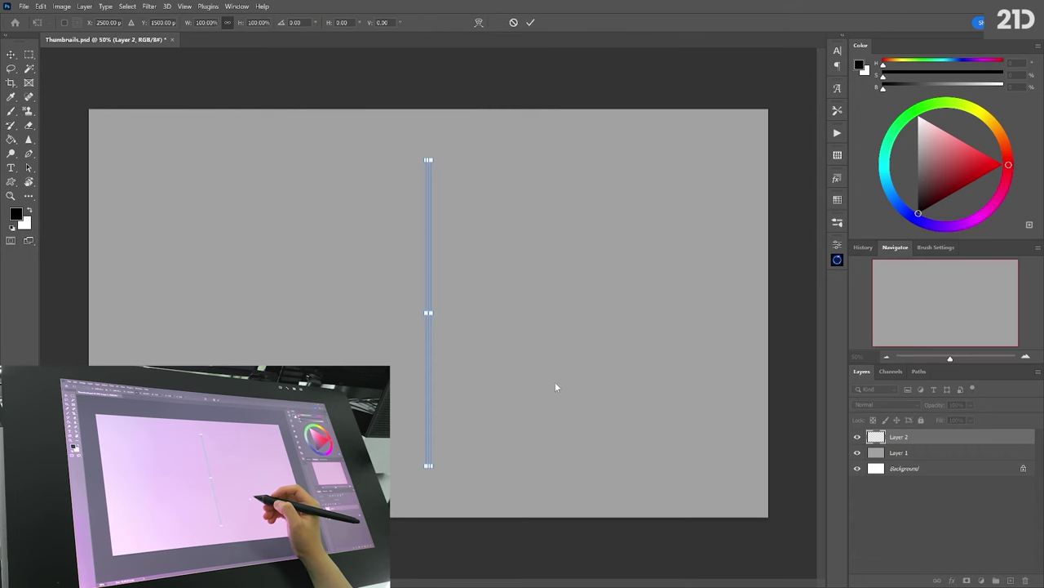
pyautogui.press('Return')
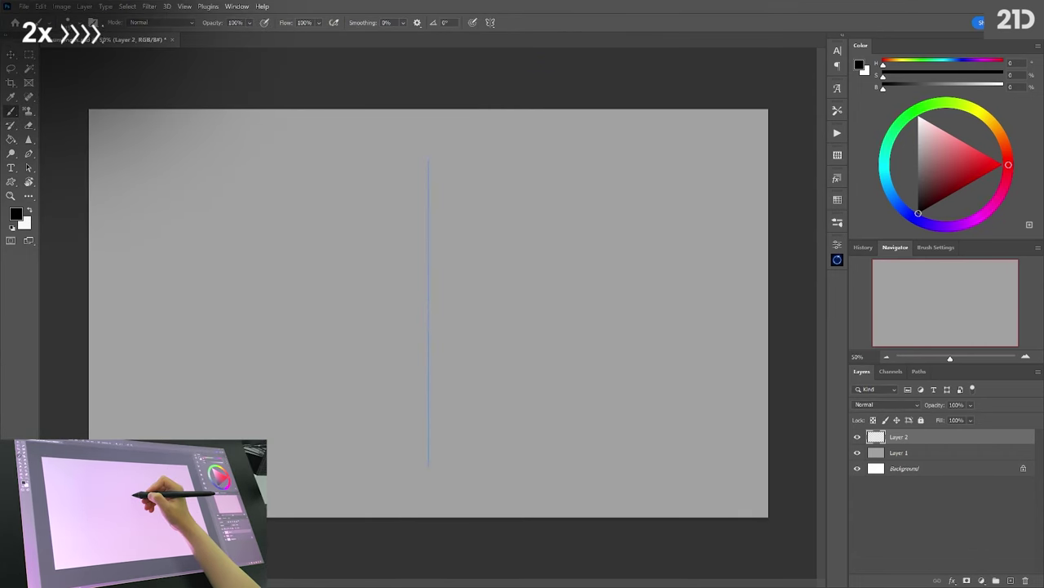
# Paint a small black head, torso and bent arms mirrored on the symmetry axis, and reduce the eraser size for refining.
pyautogui.click(428, 263)
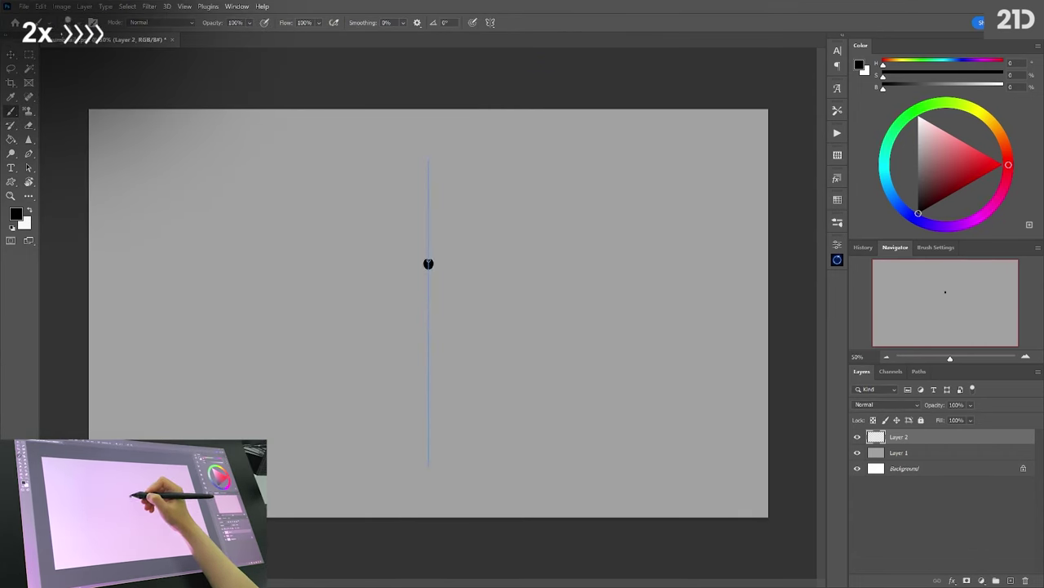
pyautogui.moveTo(428, 266); pyautogui.dragTo(421, 291)
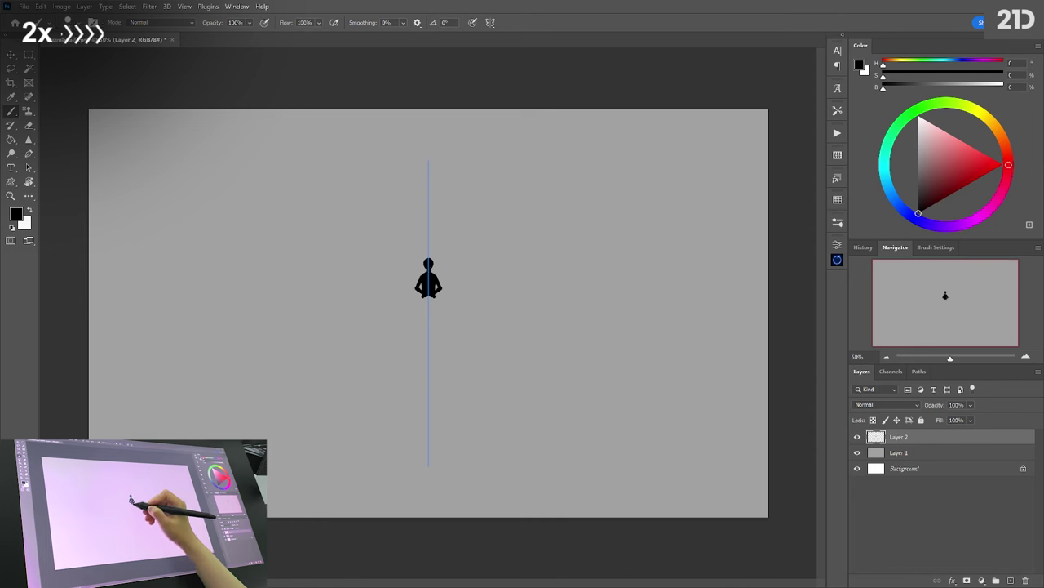
pyautogui.press('e')
pyautogui.rightClick(419, 269)
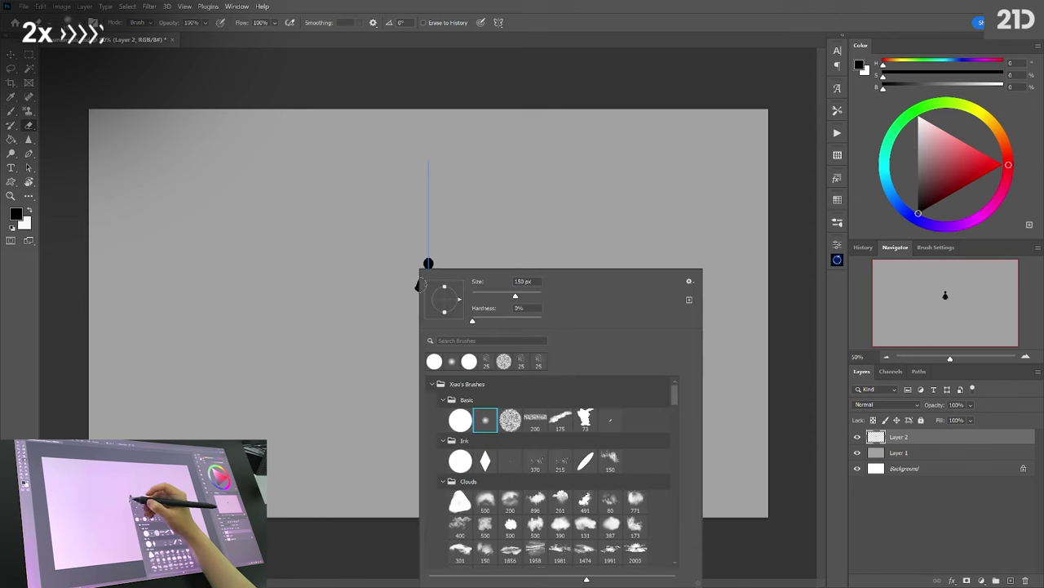
pyautogui.press('Escape')
pyautogui.press('[')
pyautogui.press('[')
pyautogui.press('[')
pyautogui.press('[')
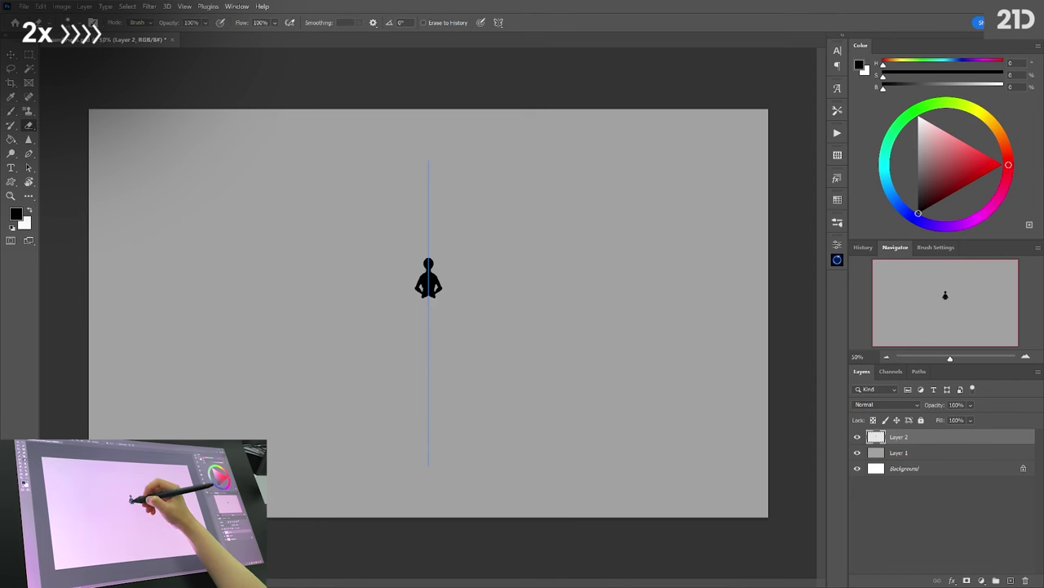
# Paint the mirrored legs and feet below the torso to complete a solid standing figure, undoing stray strokes.
pyautogui.press('b')
pyautogui.moveTo(423, 297); pyautogui.dragTo(430, 356)
pyautogui.hotkey('ctrl', 'z')
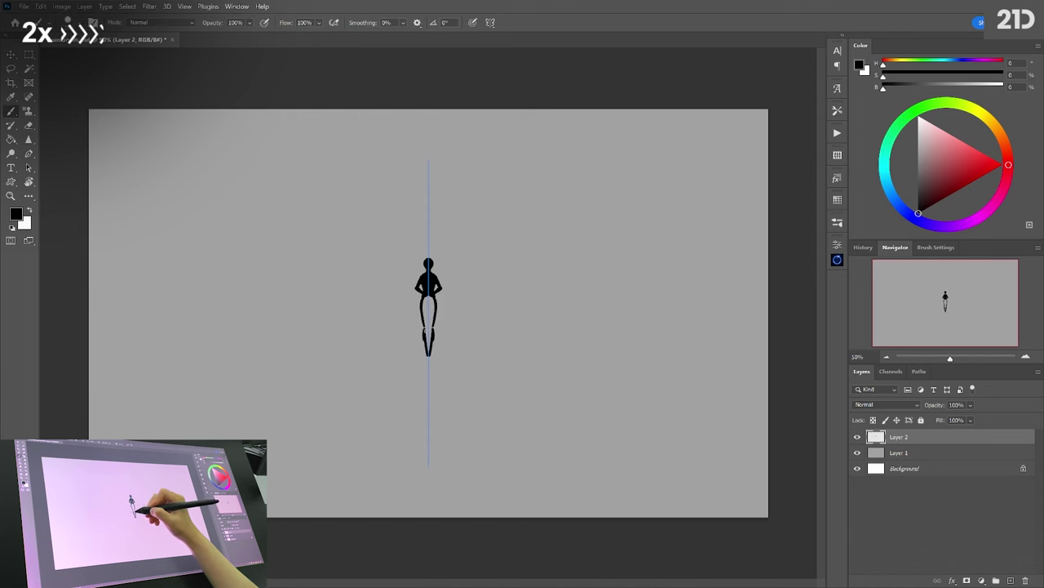
pyautogui.moveTo(432, 319); pyautogui.dragTo(430, 347)
pyautogui.moveTo(432, 297)
pyautogui.mouseDown()
pyautogui.moveTo(431, 360)
pyautogui.moveTo(426, 347)
pyautogui.mouseUp()
pyautogui.press('e')
pyautogui.press('b')
pyautogui.press('e')
pyautogui.press('b')
pyautogui.hotkey('ctrl', 'z')
pyautogui.moveTo(424, 324); pyautogui.dragTo(426, 336)
pyautogui.hotkey('ctrl', 'z')
pyautogui.hotkey('ctrl', 'z')
pyautogui.hotkey('ctrl', 'z')
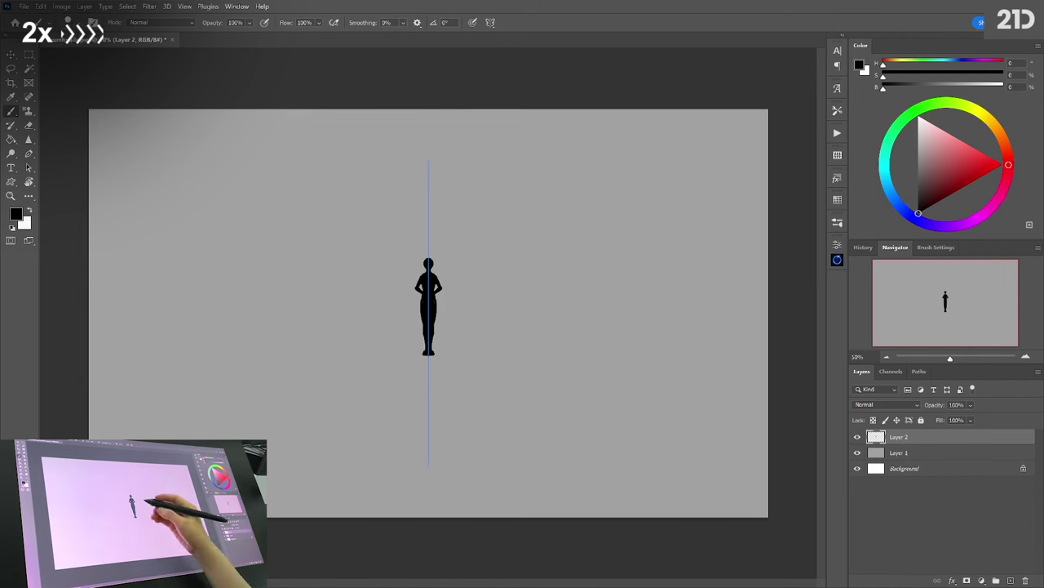
# Add a new layer and paint a long robe with a flared hem and a ring-shaped headdress over the figure.
pyautogui.click(1010, 580)
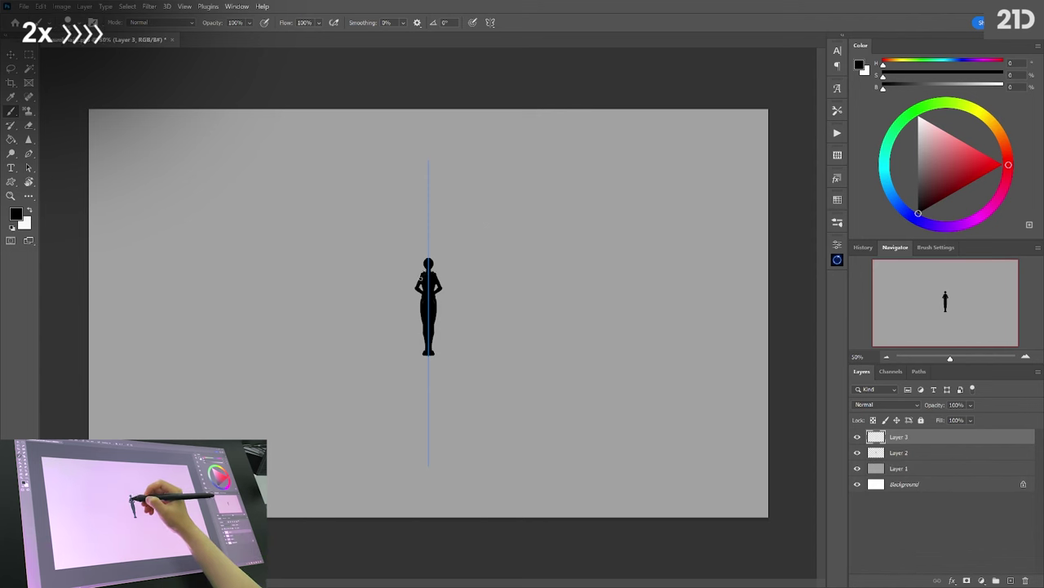
pyautogui.moveTo(419, 277)
pyautogui.mouseDown()
pyautogui.moveTo(416, 302)
pyautogui.moveTo(443, 310)
pyautogui.moveTo(422, 292)
pyautogui.moveTo(439, 343)
pyautogui.moveTo(414, 351)
pyautogui.moveTo(445, 354)
pyautogui.moveTo(404, 356)
pyautogui.moveTo(457, 358)
pyautogui.moveTo(414, 357)
pyautogui.moveTo(447, 351)
pyautogui.mouseUp()
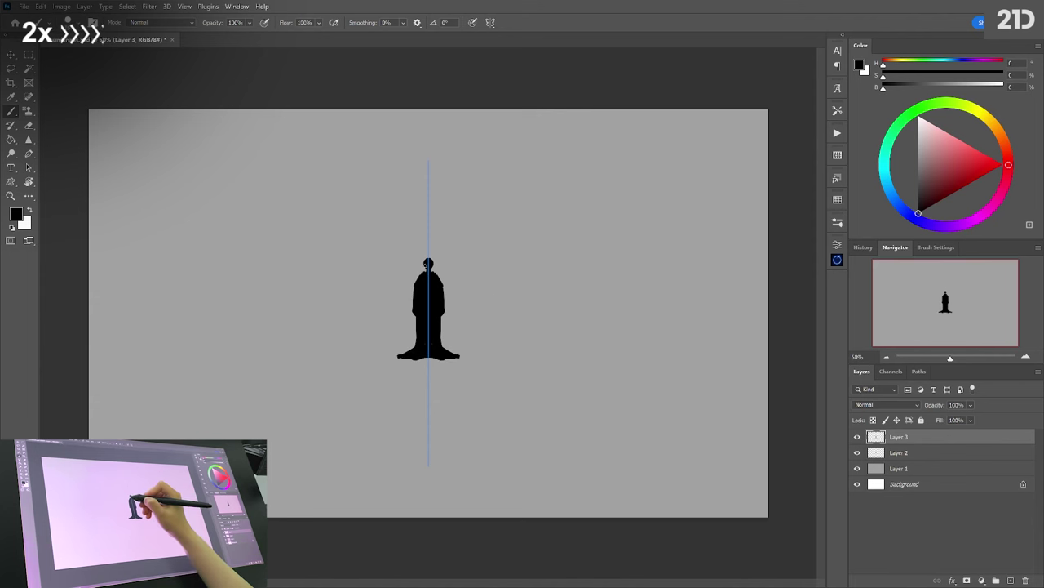
pyautogui.moveTo(427, 263)
pyautogui.mouseDown()
pyautogui.moveTo(438, 267)
pyautogui.moveTo(428, 251)
pyautogui.mouseUp()
pyautogui.hotkey('ctrl', 'z')
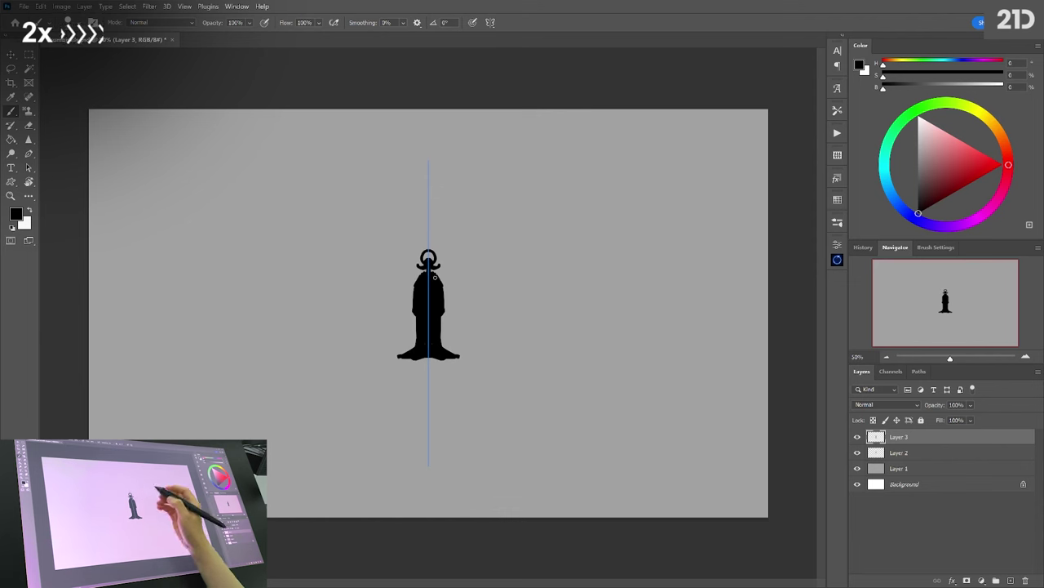
# Duplicate Layer 3 and Layer 2, move the copies to the canvas's upper-left corner and merge them into one layer.
pyautogui.keyDown('shift'); pyautogui.click(938, 455); pyautogui.keyUp('shift')
pyautogui.moveTo(958, 455); pyautogui.dragTo(1011, 581)
pyautogui.hotkey('ctrl', 't')
pyautogui.moveTo(432, 336)
pyautogui.mouseDown()
pyautogui.moveTo(216, 319)
pyautogui.moveTo(216, 205)
pyautogui.moveTo(145, 206)
pyautogui.mouseUp()
pyautogui.press('Return')
pyautogui.press('b')
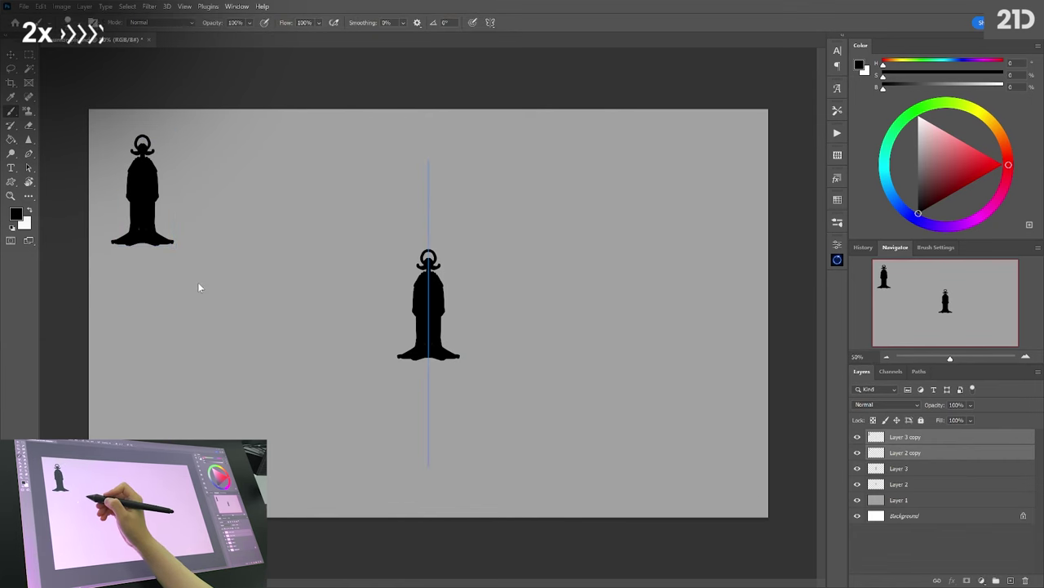
pyautogui.hotkey('ctrl', 'e')
# On Layer 3, erase parts of the central figure's lower robe and repaint them as thin hanging strands along both sides.
pyautogui.hotkey('alt', '[')
pyautogui.press('e')
pyautogui.moveTo(441, 323)
pyautogui.mouseDown()
pyautogui.moveTo(442, 345)
pyautogui.moveTo(415, 337)
pyautogui.mouseUp()
pyautogui.press('b')
pyautogui.moveTo(442, 314)
pyautogui.mouseDown()
pyautogui.moveTo(442, 337)
pyautogui.moveTo(418, 346)
pyautogui.mouseUp()
pyautogui.moveTo(440, 317); pyautogui.dragTo(441, 348)
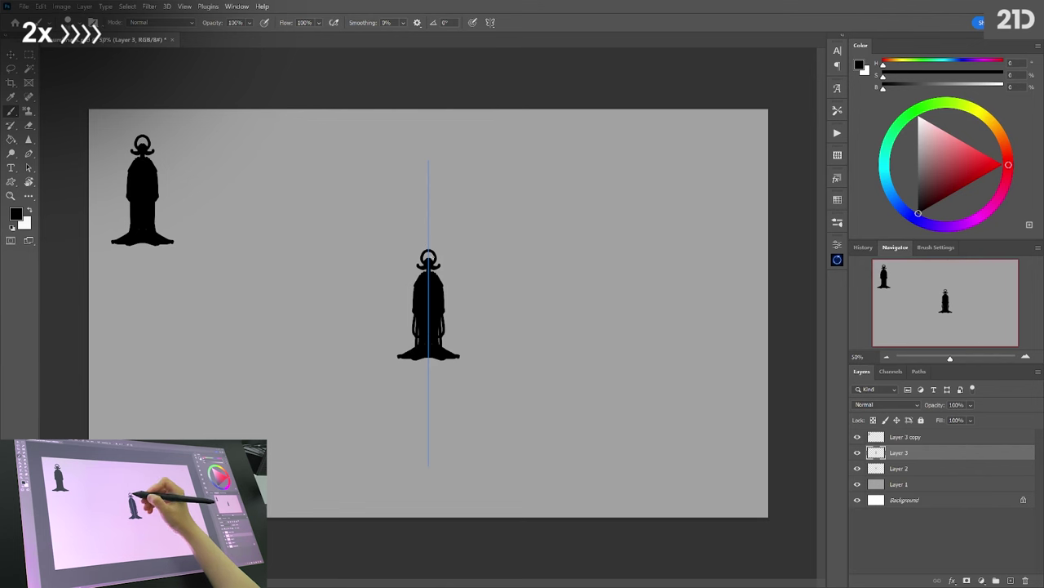
# Erase the central figure's ring headdress and paint a tall spire with curved horn-like points at the neck instead.
pyautogui.press('e')
pyautogui.moveTo(431, 250)
pyautogui.mouseDown()
pyautogui.moveTo(433, 260)
pyautogui.moveTo(428, 236)
pyautogui.moveTo(448, 275)
pyautogui.mouseUp()
pyautogui.press('b')
pyautogui.press('e')
pyautogui.press('b')
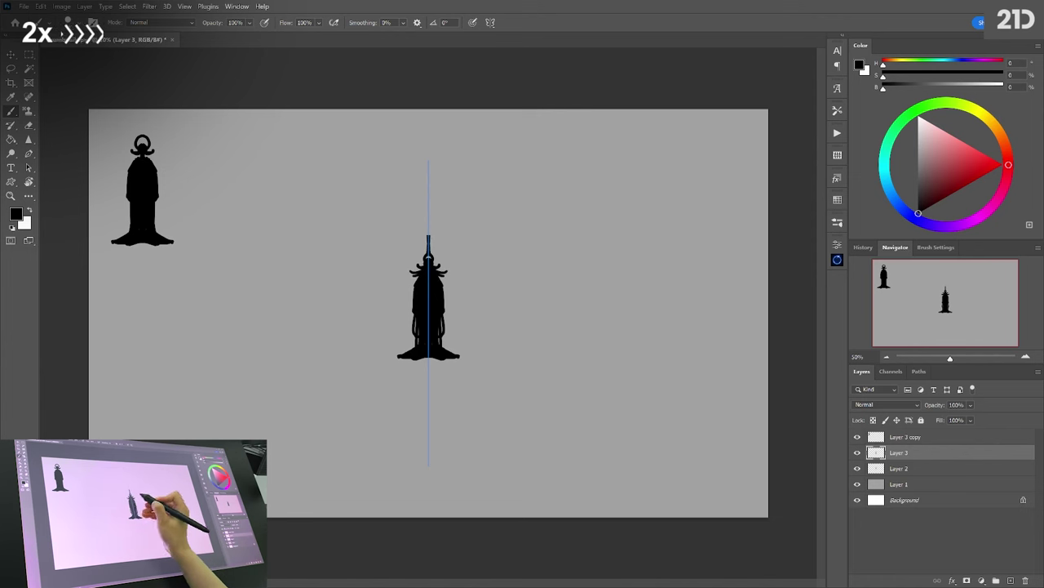
# Trim the outer edges of the central figure's robe around the upper arms with the Eraser.
pyautogui.press('e')
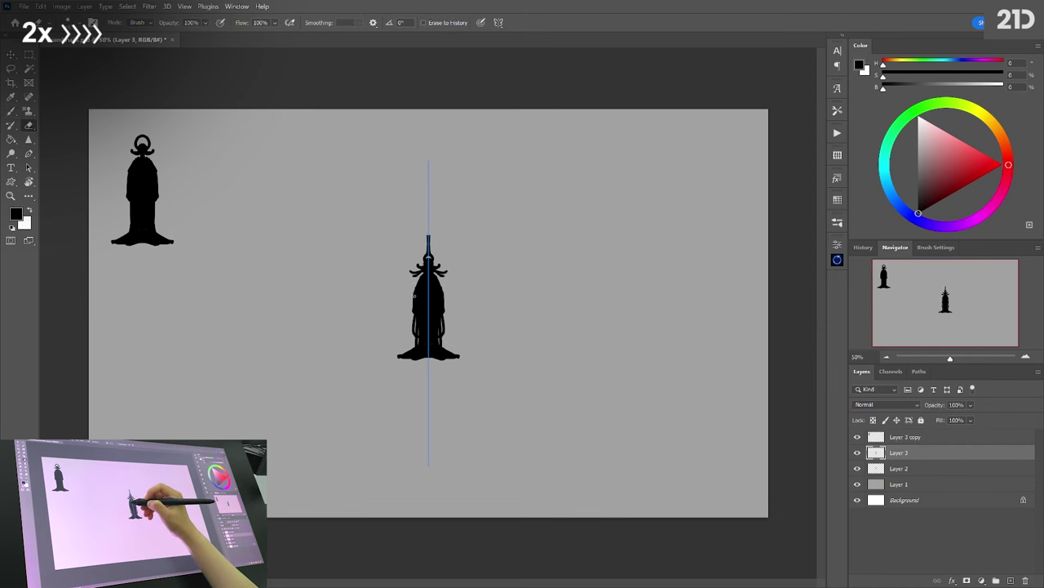
pyautogui.moveTo(444, 291); pyautogui.dragTo(444, 303)
pyautogui.press('b')
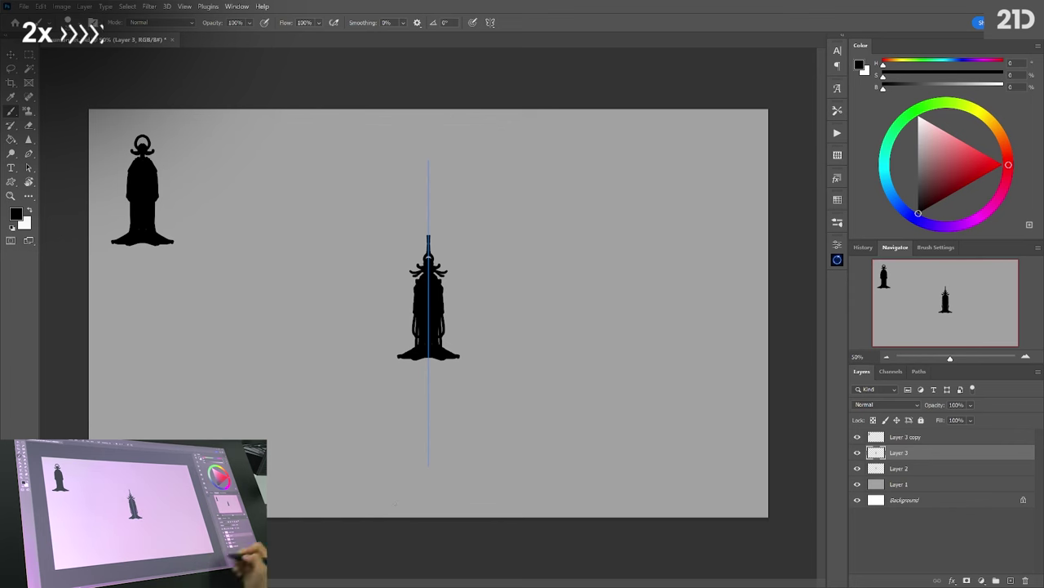
# Duplicate the central figure's two layers, place the copy directly beneath the first thumbnail and merge it into one layer.
pyautogui.keyDown('ctrl'); pyautogui.click(944, 468); pyautogui.keyUp('ctrl')
pyautogui.hotkey('ctrl', 'j')
pyautogui.hotkey('ctrl', 'r')
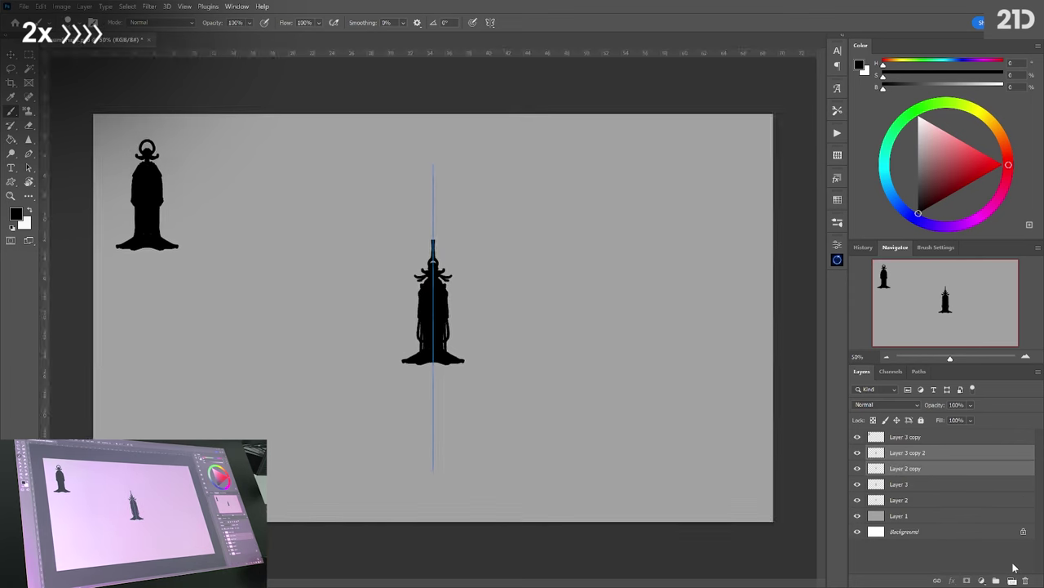
pyautogui.hotkey('ctrl', 'r')
pyautogui.hotkey('ctrl', 't')
pyautogui.moveTo(438, 297); pyautogui.dragTo(152, 324)
pyautogui.press('Return')
pyautogui.press('b')
pyautogui.hotkey('ctrl', 'e')
# On Layer 3, erase the central figure's spire and paint a large open ring above the head, undoing unwanted strokes.
pyautogui.click(923, 469)
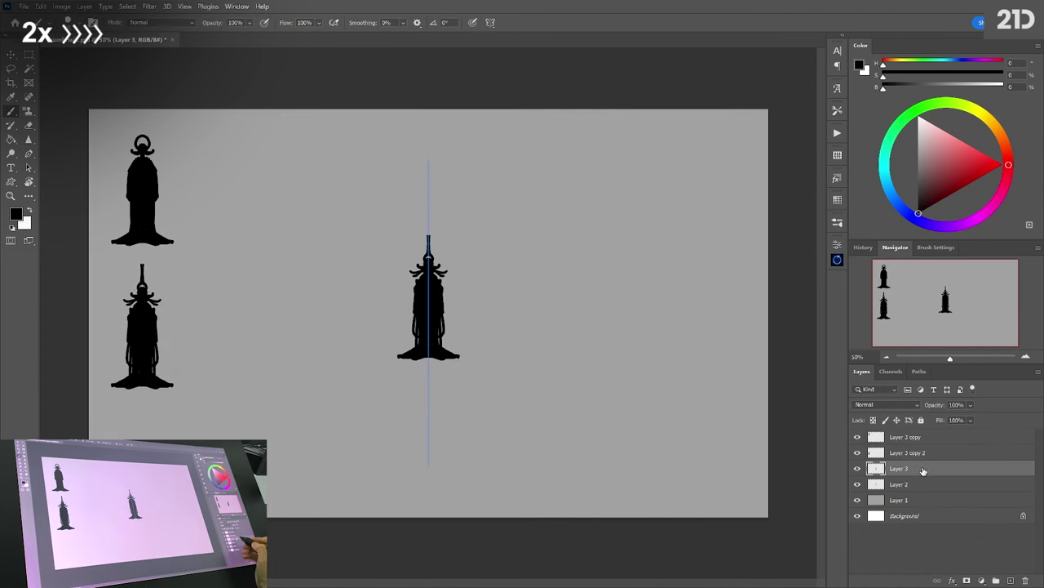
pyautogui.press('e')
pyautogui.moveTo(428, 237); pyautogui.dragTo(428, 254)
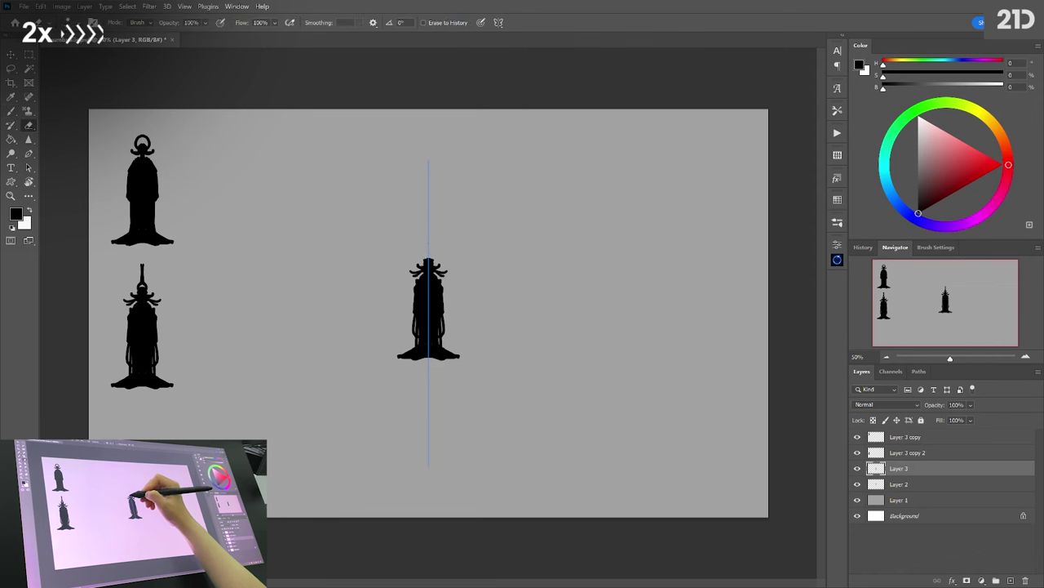
pyautogui.press('b')
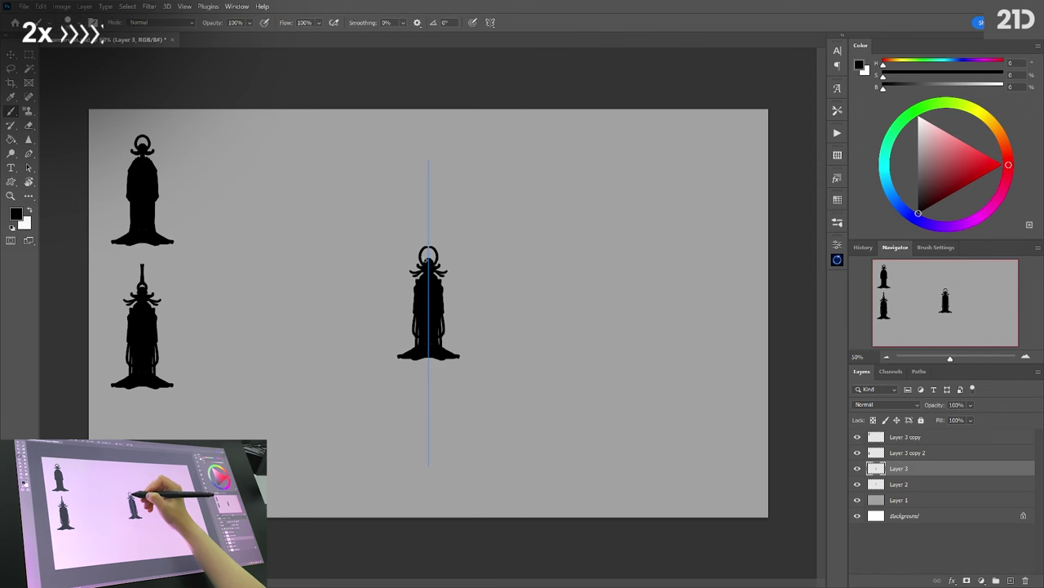
pyautogui.moveTo(428, 246); pyautogui.dragTo(420, 264)
pyautogui.hotkey('ctrl', 'z')
pyautogui.moveTo(428, 245); pyautogui.dragTo(422, 263)
pyautogui.hotkey('ctrl', 'z')
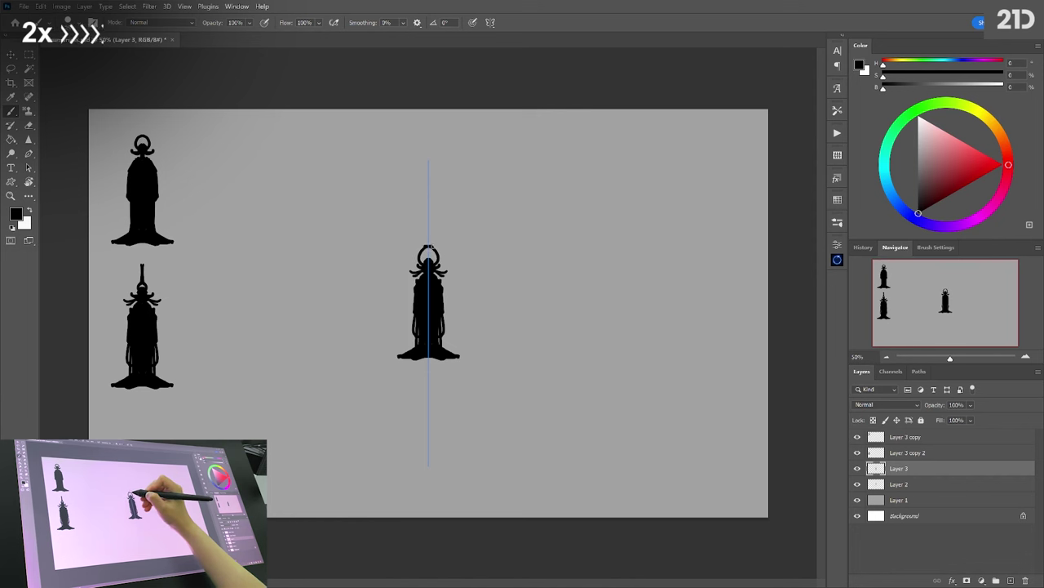
# Erase the curved points at the central figure's neck and paint upright shoulder pieces in their place.
pyautogui.press('e')
pyautogui.moveTo(421, 262); pyautogui.dragTo(423, 273)
pyautogui.press('b')
pyautogui.press('b')
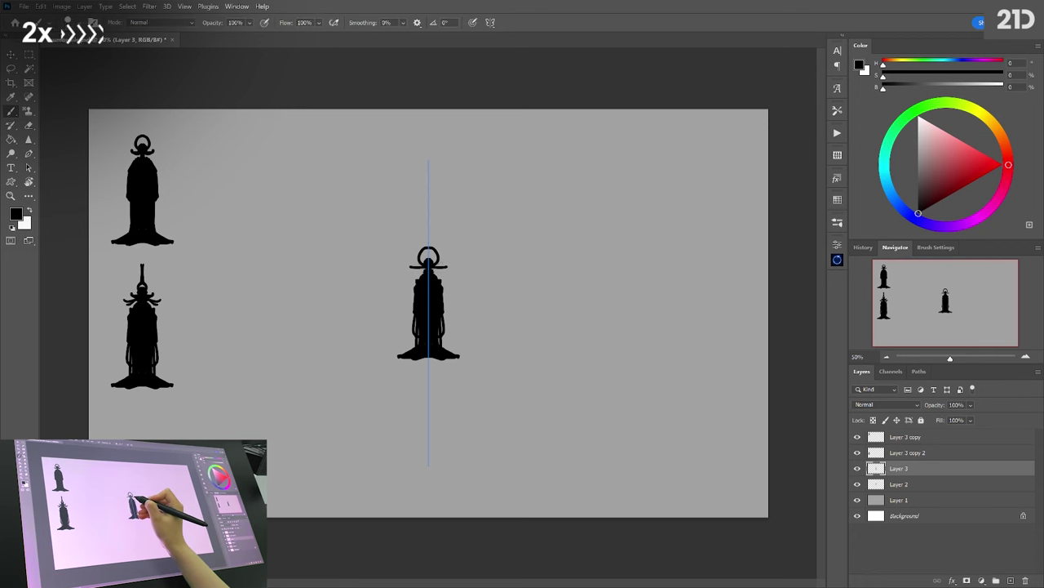
pyautogui.moveTo(440, 274); pyautogui.dragTo(418, 273)
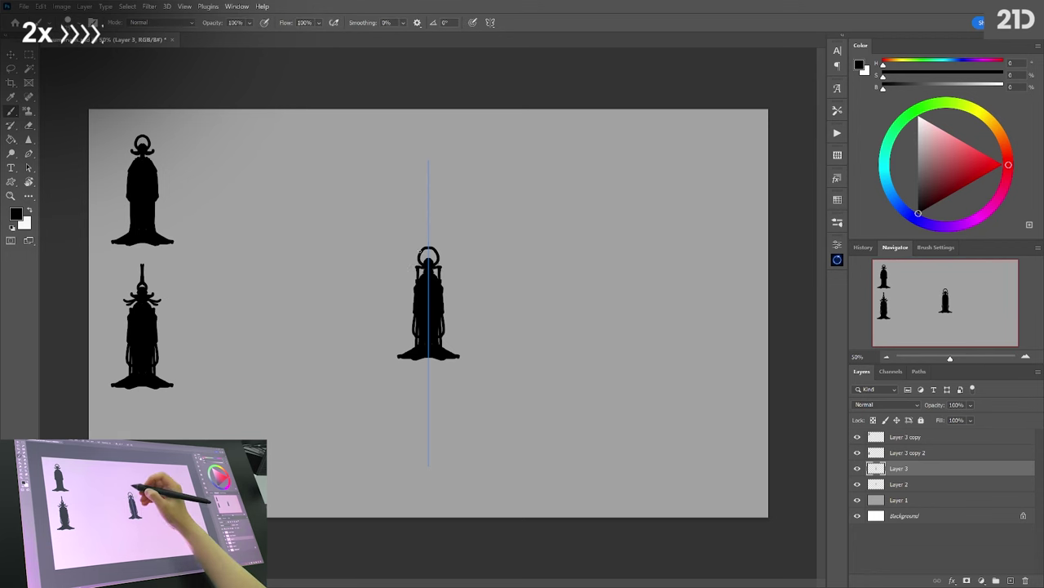
# Erase the side strands to narrow the lower robe, and paint looping sleeves, thin hanging strips and a wider hem.
pyautogui.press('e')
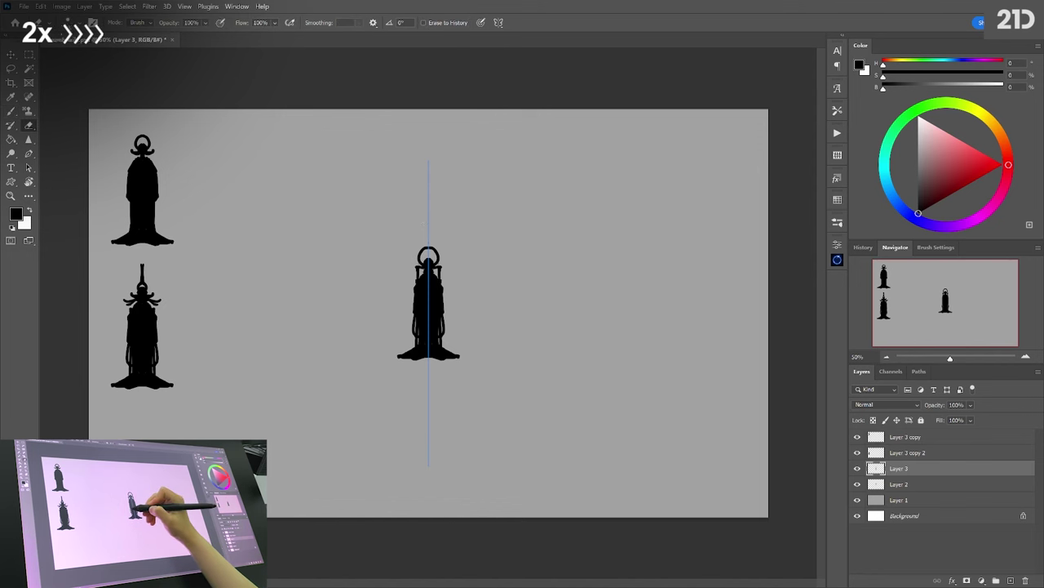
pyautogui.moveTo(444, 316)
pyautogui.mouseDown()
pyautogui.moveTo(438, 344)
pyautogui.moveTo(408, 351)
pyautogui.mouseUp()
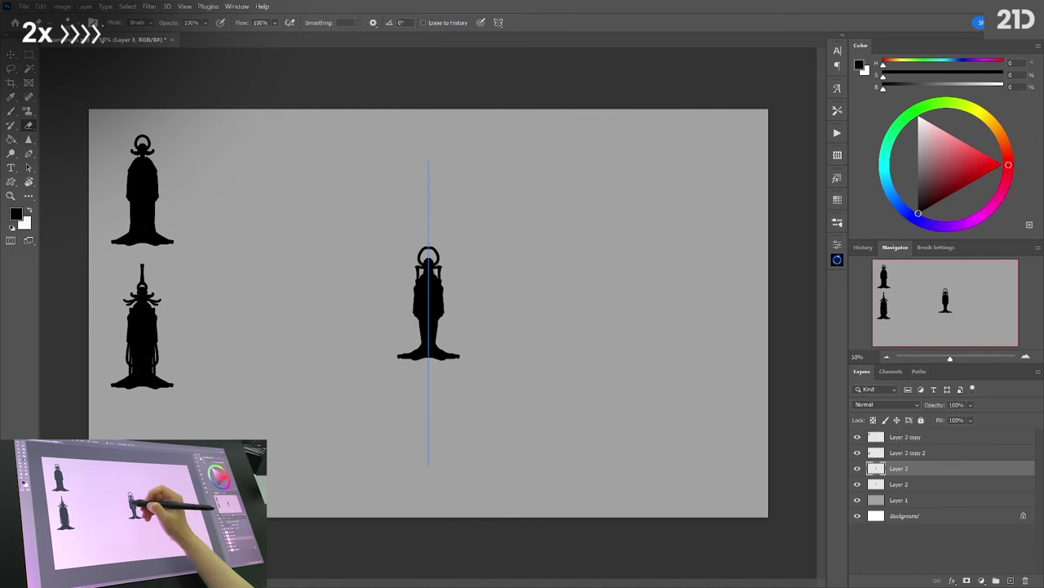
pyautogui.press('b')
pyautogui.moveTo(414, 284)
pyautogui.mouseDown()
pyautogui.moveTo(410, 345)
pyautogui.moveTo(491, 354)
pyautogui.moveTo(460, 355)
pyautogui.moveTo(481, 355)
pyautogui.mouseUp()
pyautogui.hotkey('ctrl', 'z')
pyautogui.hotkey('ctrl', 'z')
pyautogui.hotkey('ctrl', 'z')
pyautogui.hotkey('ctrl', 'z')
pyautogui.moveTo(473, 355)
pyautogui.mouseDown()
pyautogui.moveTo(505, 347)
pyautogui.moveTo(470, 356)
pyautogui.mouseUp()
pyautogui.hotkey('ctrl', 'z')
pyautogui.hotkey('ctrl', 'z')
pyautogui.hotkey('ctrl', 'z')
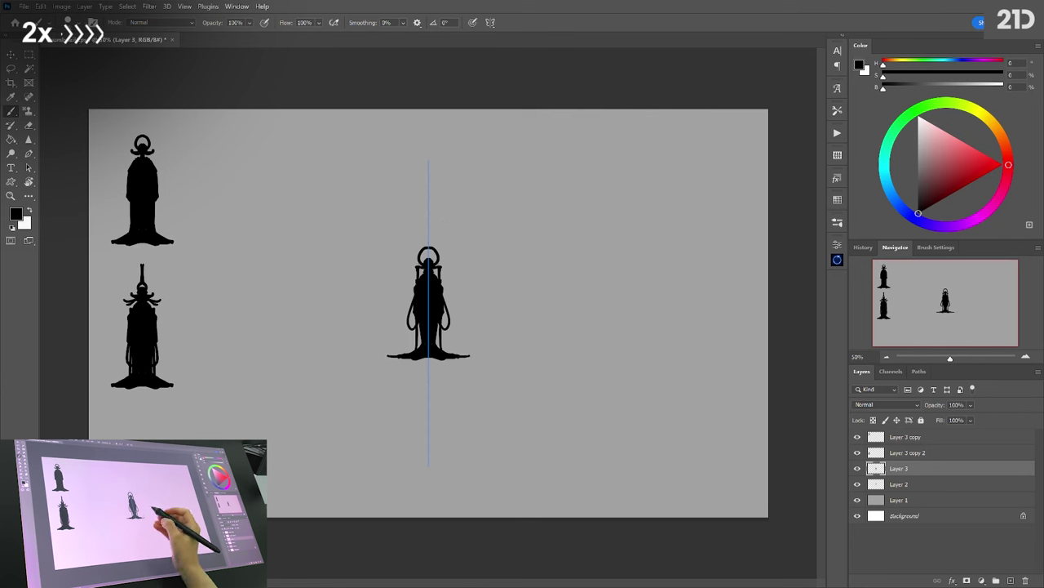
# Duplicate the revised figure's two layers, place the copy beneath the second thumbnail and merge it into one layer.
pyautogui.keyDown('shift'); pyautogui.click(917, 485); pyautogui.keyUp('shift')
pyautogui.hotkey('ctrl', 'j')
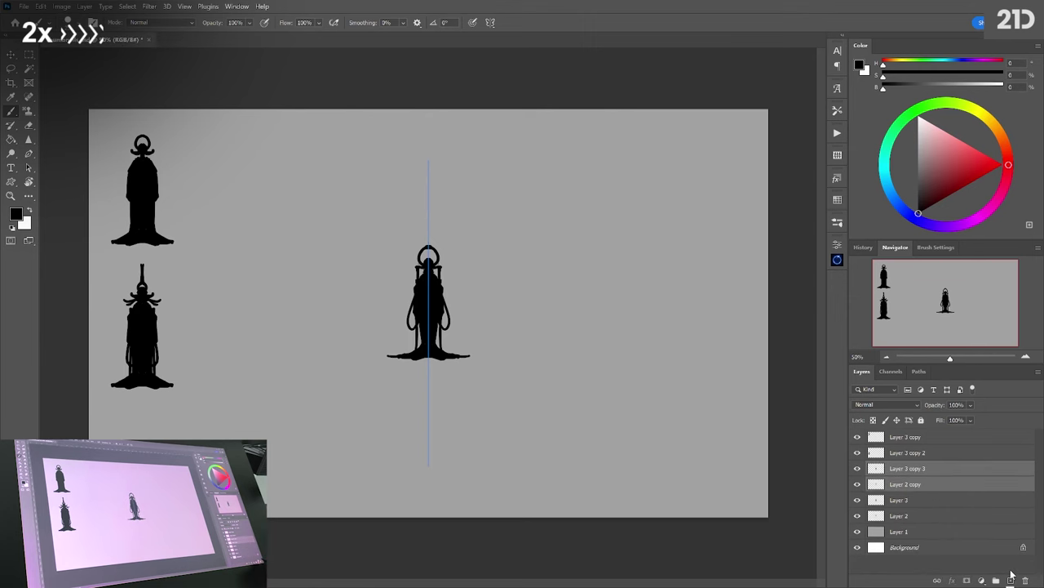
pyautogui.hotkey('ctrl', 't')
pyautogui.moveTo(434, 270)
pyautogui.mouseDown()
pyautogui.moveTo(263, 319)
pyautogui.moveTo(265, 424)
pyautogui.moveTo(148, 426)
pyautogui.mouseUp()
pyautogui.press('Return')
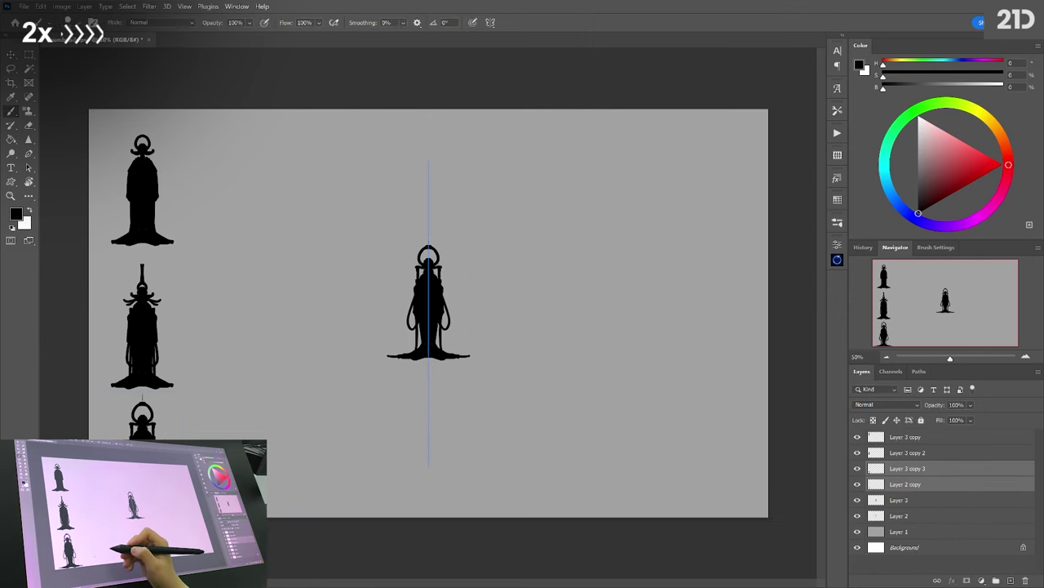
pyautogui.hotkey('ctrl', 'e')
pyautogui.press('e')
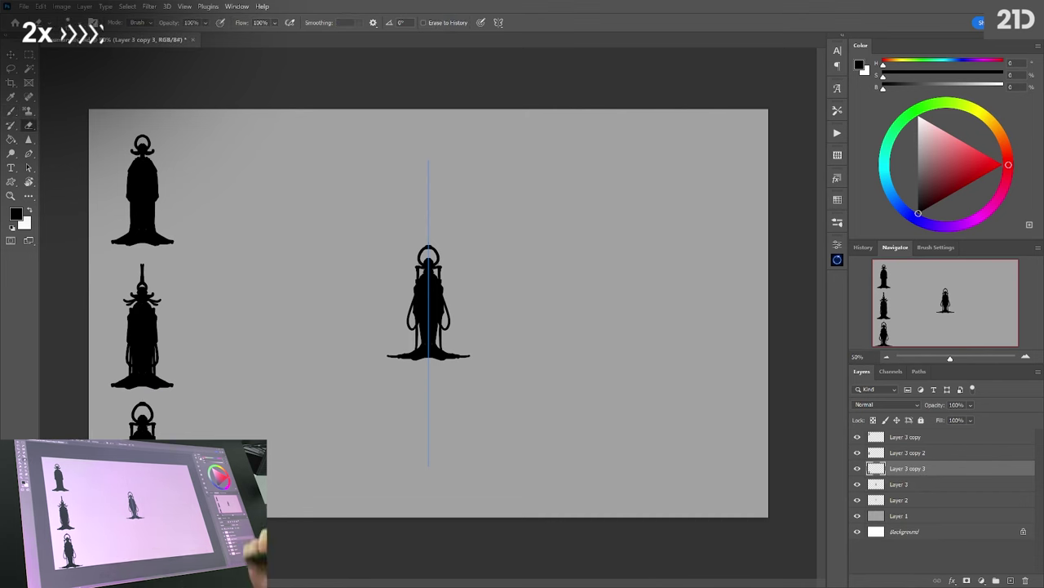
# Select all three thumbnail layers and move the column up so that it fits within the canvas.
pyautogui.keyDown('shift'); pyautogui.click(924, 442); pyautogui.keyUp('shift')
pyautogui.hotkey('ctrl', 't')
pyautogui.moveTo(165, 424); pyautogui.dragTo(173, 405)
pyautogui.press('Return')
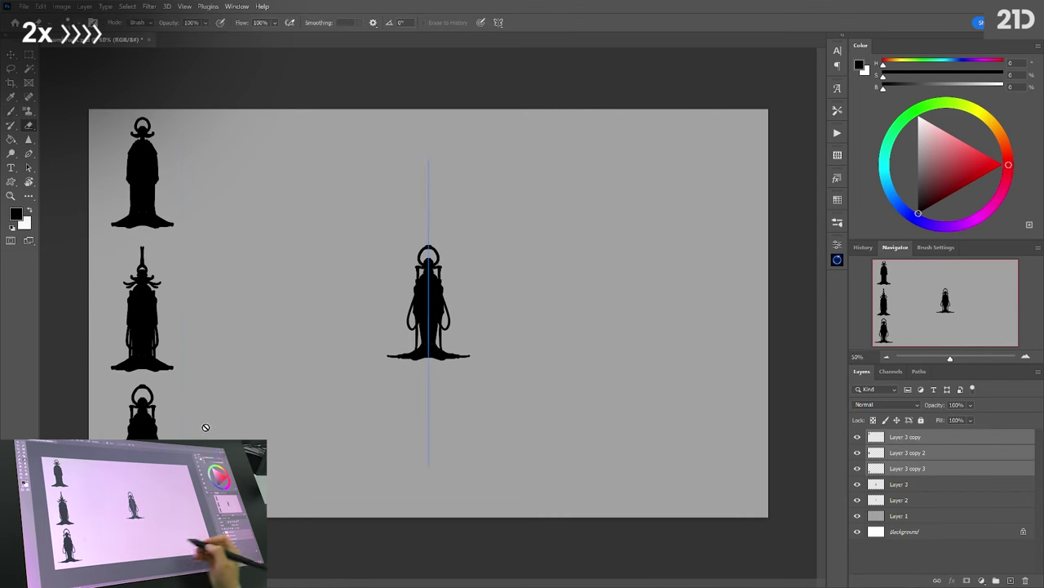
# Move the middle and lowest thumbnails up slightly, one at a time, to even out the column's spacing.
pyautogui.click(918, 453)
pyautogui.hotkey('ctrl', 't')
pyautogui.moveTo(160, 362); pyautogui.dragTo(161, 355)
pyautogui.press('Return')
pyautogui.click(926, 470)
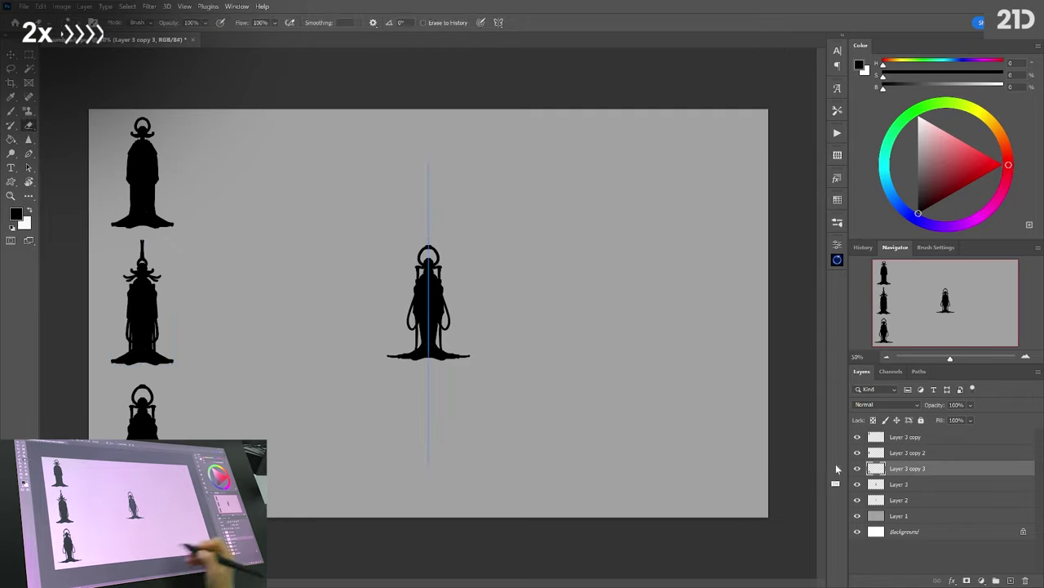
pyautogui.hotkey('ctrl', 't')
pyautogui.moveTo(170, 474); pyautogui.dragTo(169, 469)
pyautogui.press('Return')
# Duplicate the revised figure's two layers, merge the copy and place it beside the first thumbnail to start a second column.
pyautogui.hotkey('alt', '[')
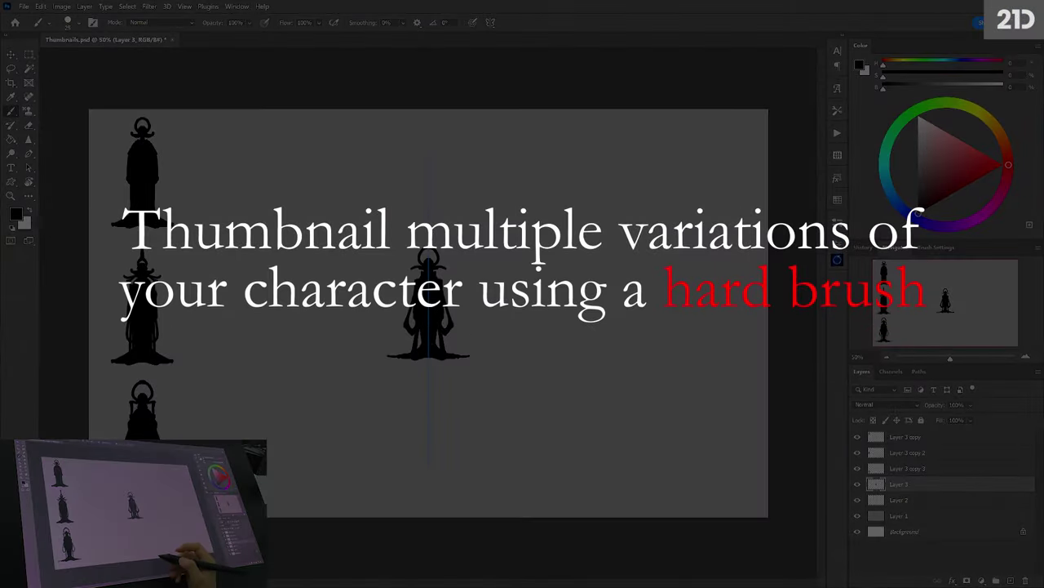
pyautogui.keyDown('shift'); pyautogui.click(968, 502); pyautogui.keyUp('shift')
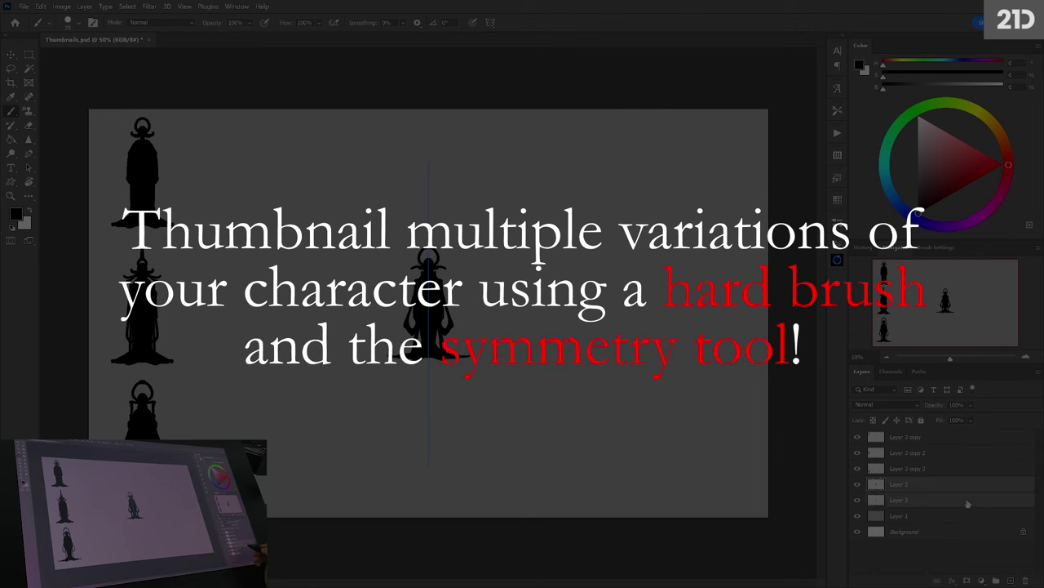
pyautogui.moveTo(967, 503); pyautogui.dragTo(1011, 580)
pyautogui.hotkey('ctrl', 'e')
pyautogui.hotkey('ctrl', 't')
pyautogui.moveTo(442, 323); pyautogui.dragTo(245, 188)
pyautogui.press('Return')
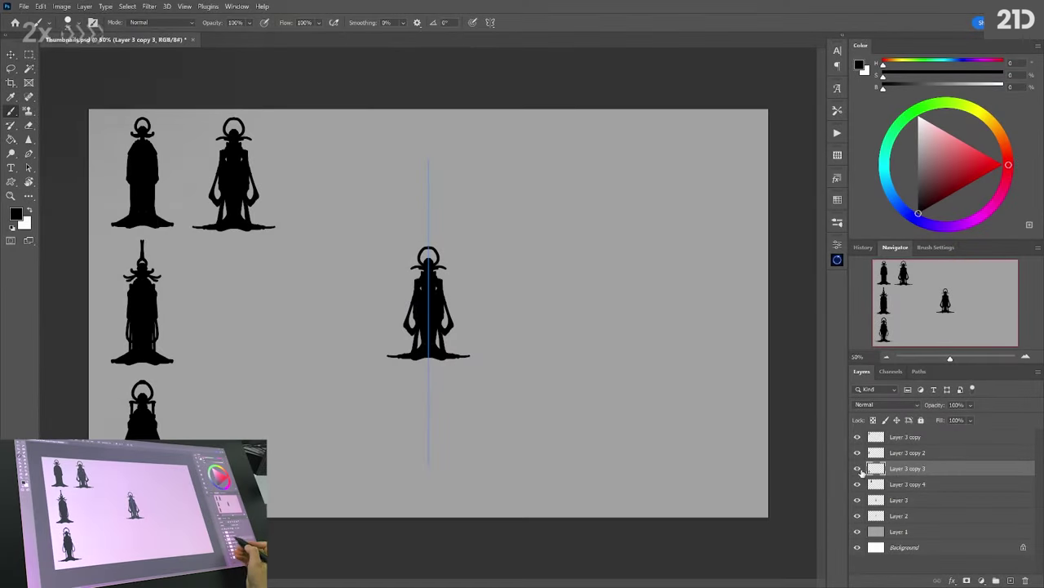
# Paint thin horizontal prongs sticking out on both sides of the central figure's headpiece and trim them with the eraser.
pyautogui.click(938, 499)
pyautogui.press('e')
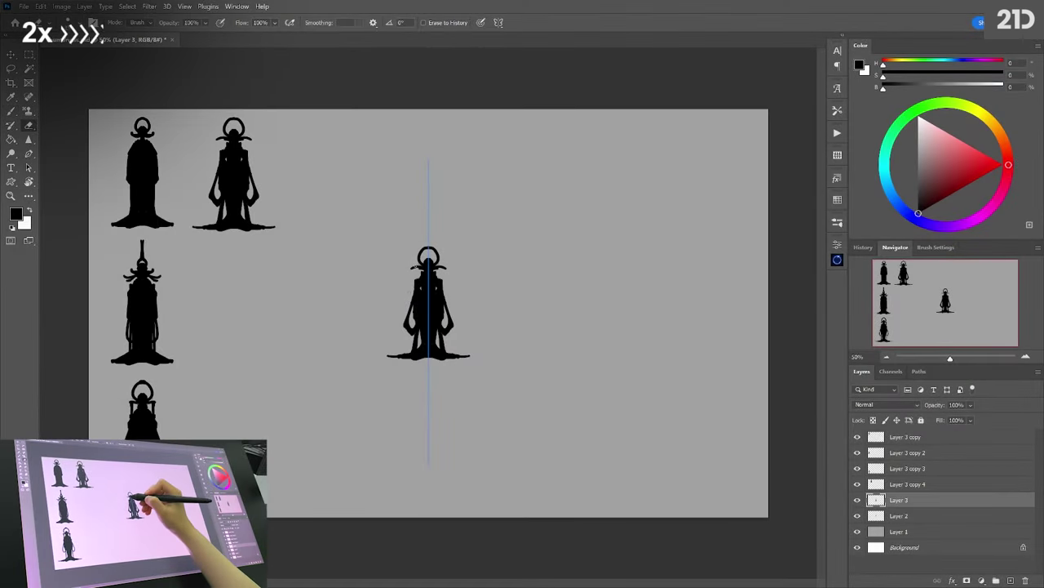
pyautogui.press('b')
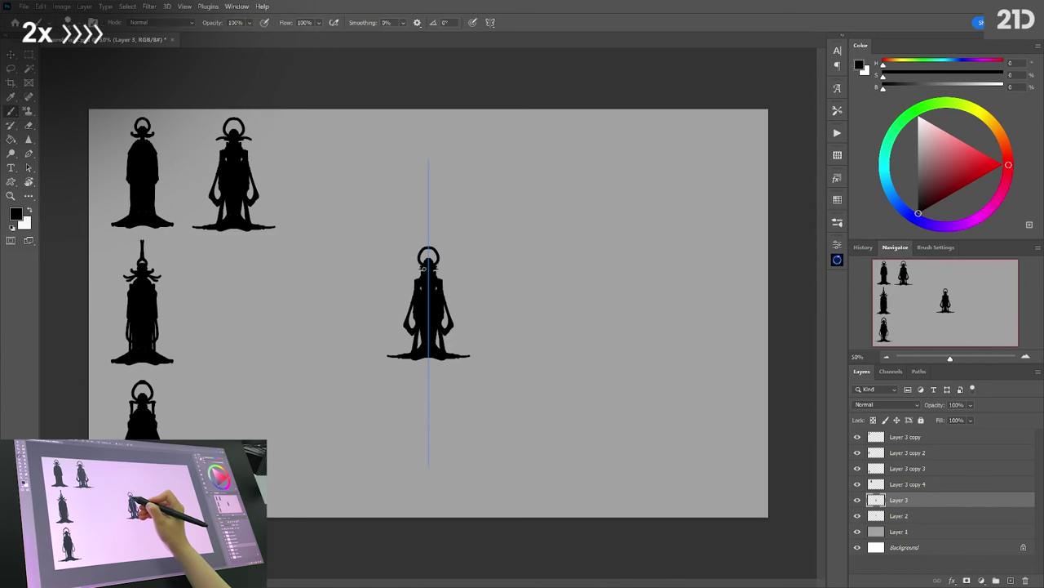
pyautogui.moveTo(447, 264); pyautogui.dragTo(435, 264)
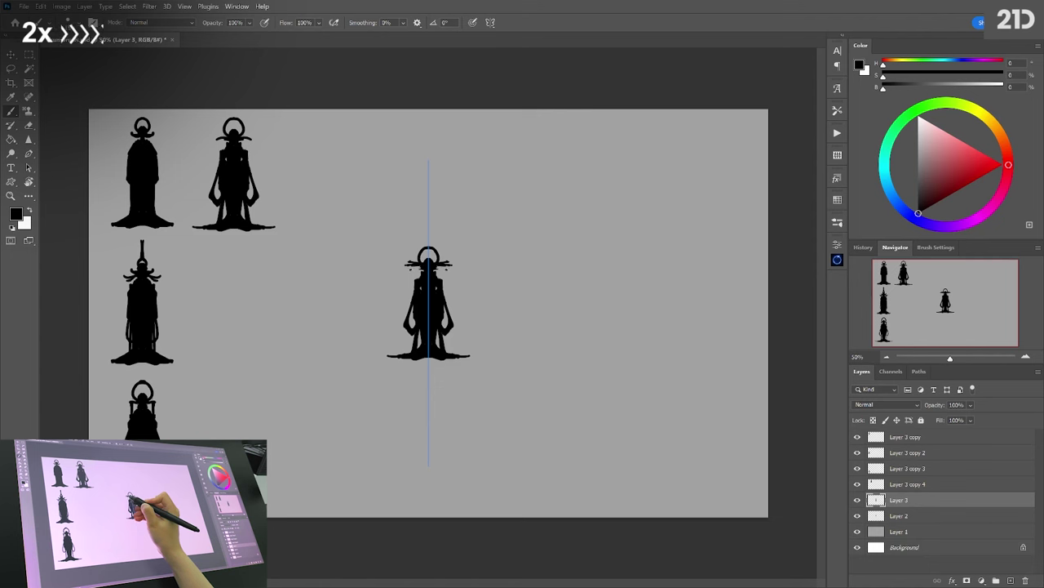
pyautogui.press('e')
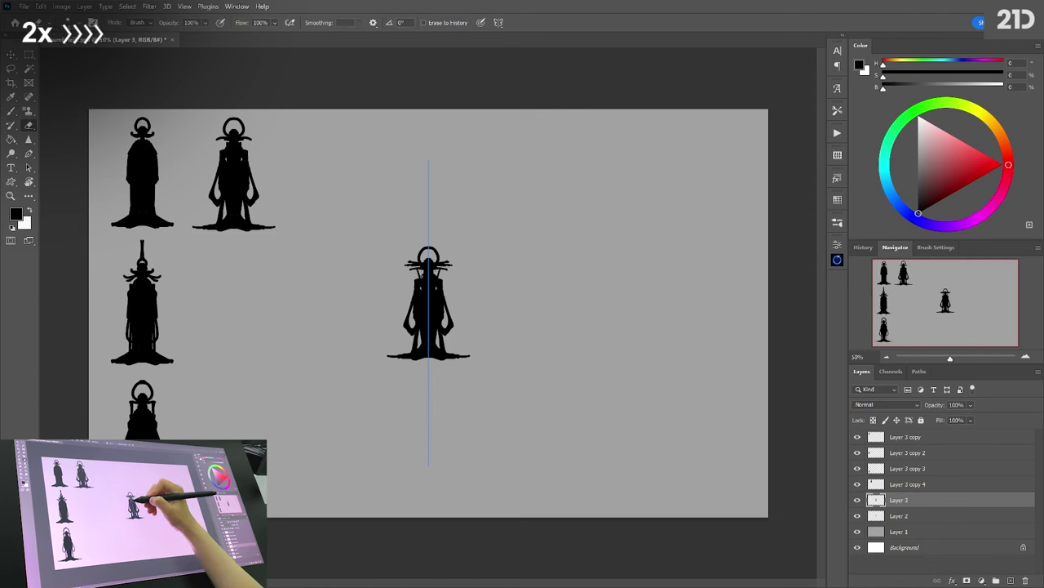
pyautogui.press('b')
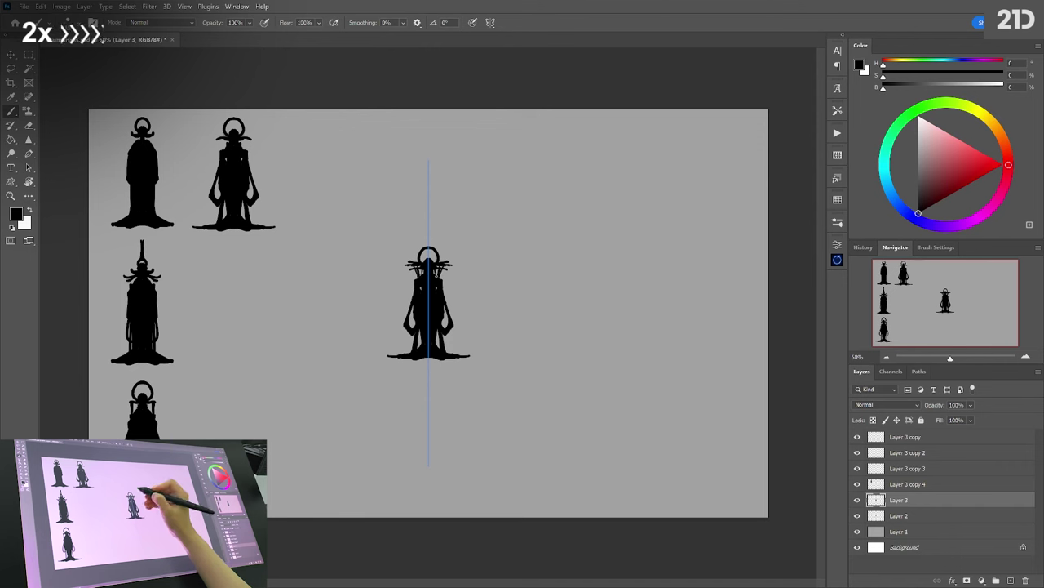
# Erase narrow gaps beside the arms and in the lower robe, and paint small upper prongs onto the headpiece.
pyautogui.press('e')
pyautogui.moveTo(416, 282); pyautogui.dragTo(415, 293)
pyautogui.press('b')
pyautogui.press('e')
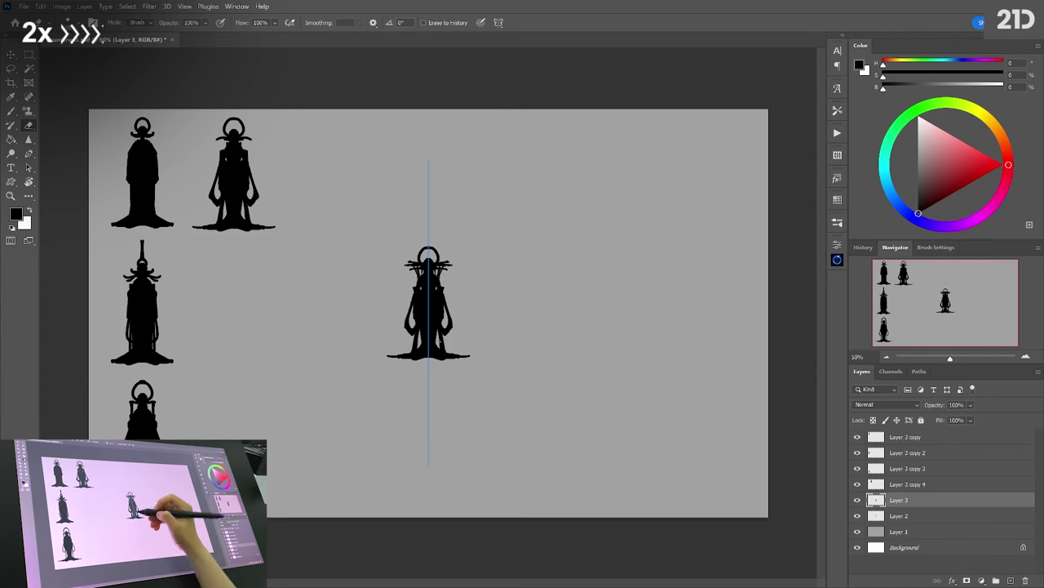
pyautogui.moveTo(437, 327); pyautogui.dragTo(442, 355)
pyautogui.press('b')
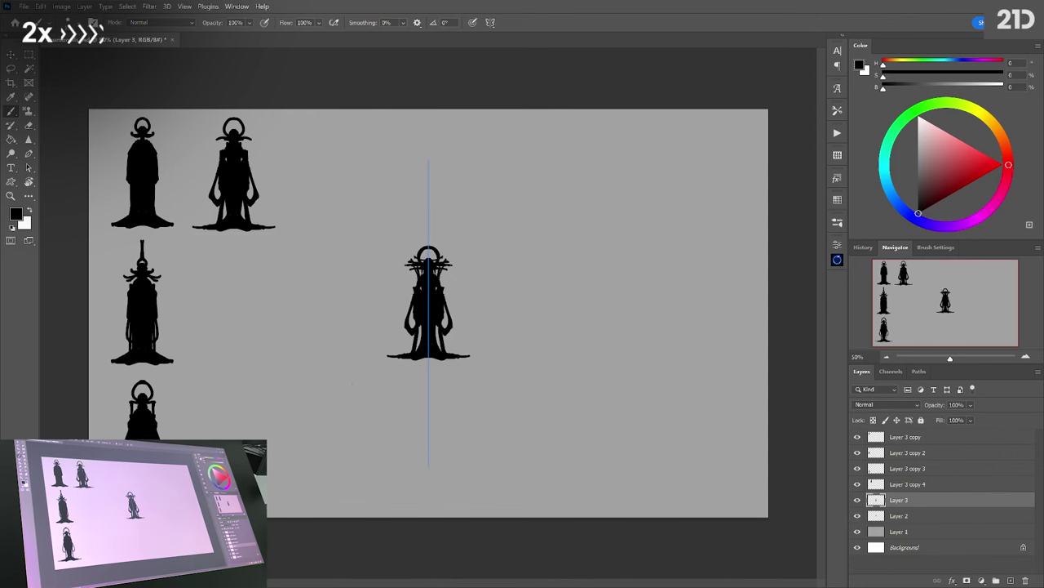
# Duplicate the figure's two layers, merge the copy and place it beneath the second column's first thumbnail.
pyautogui.keyDown('shift'); pyautogui.click(953, 515); pyautogui.keyUp('shift')
pyautogui.moveTo(953, 515); pyautogui.dragTo(1011, 580)
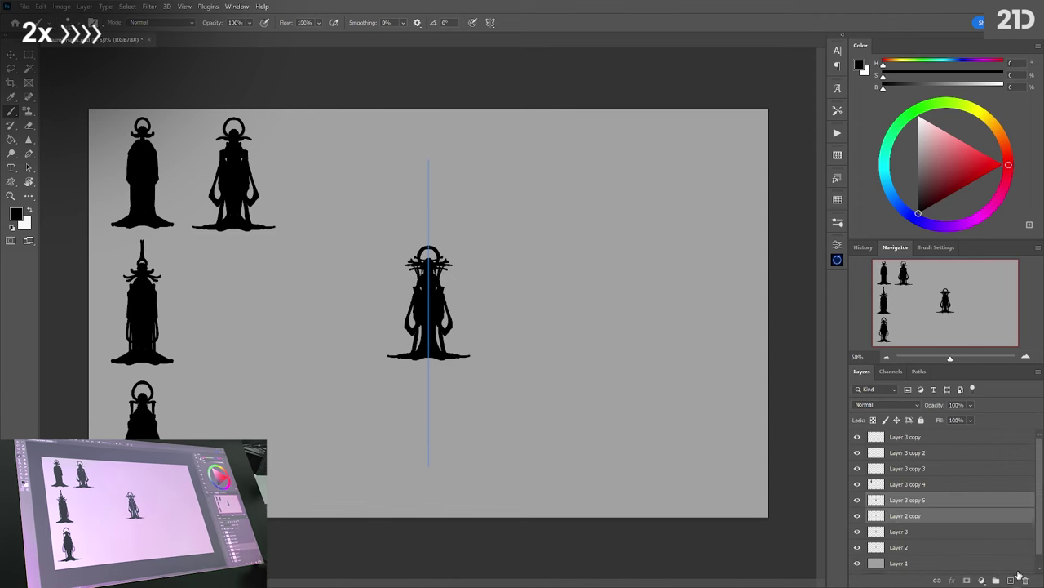
pyautogui.hotkey('ctrl', 'e')
pyautogui.hotkey('ctrl', 't')
pyautogui.moveTo(428, 302); pyautogui.dragTo(230, 305)
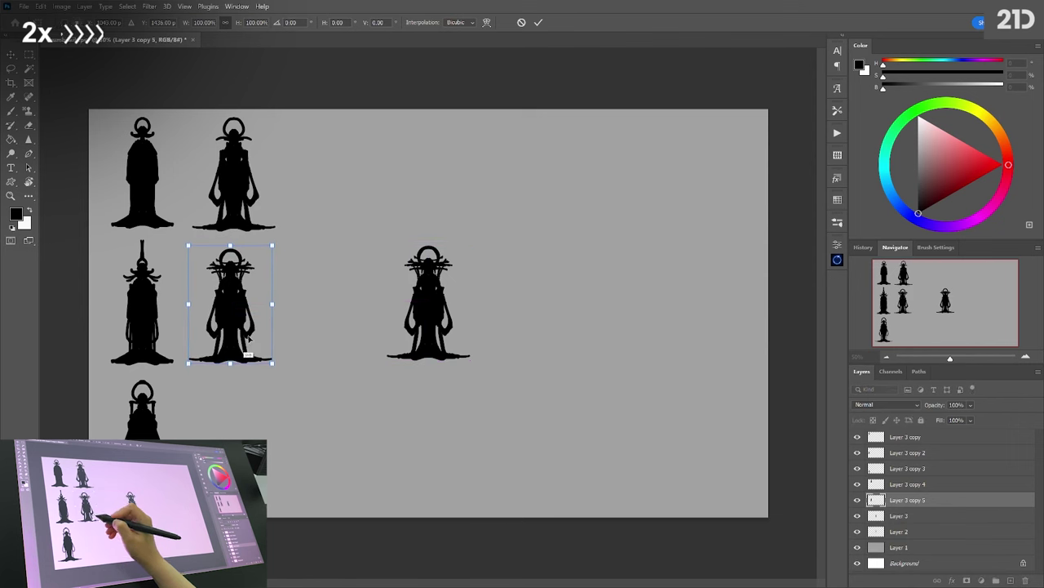
pyautogui.press('Return')
# On Layer 3, erase the headpiece's lower prongs, shape the remaining ones like upswept antlers and round off the shoulders.
pyautogui.click(919, 523)
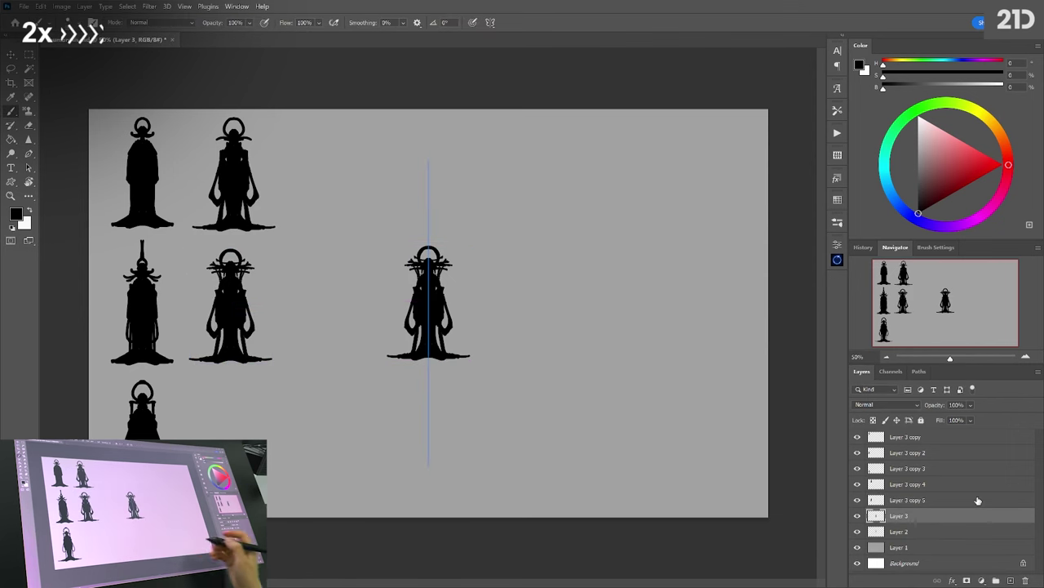
pyautogui.press('e')
pyautogui.moveTo(411, 266); pyautogui.dragTo(417, 270)
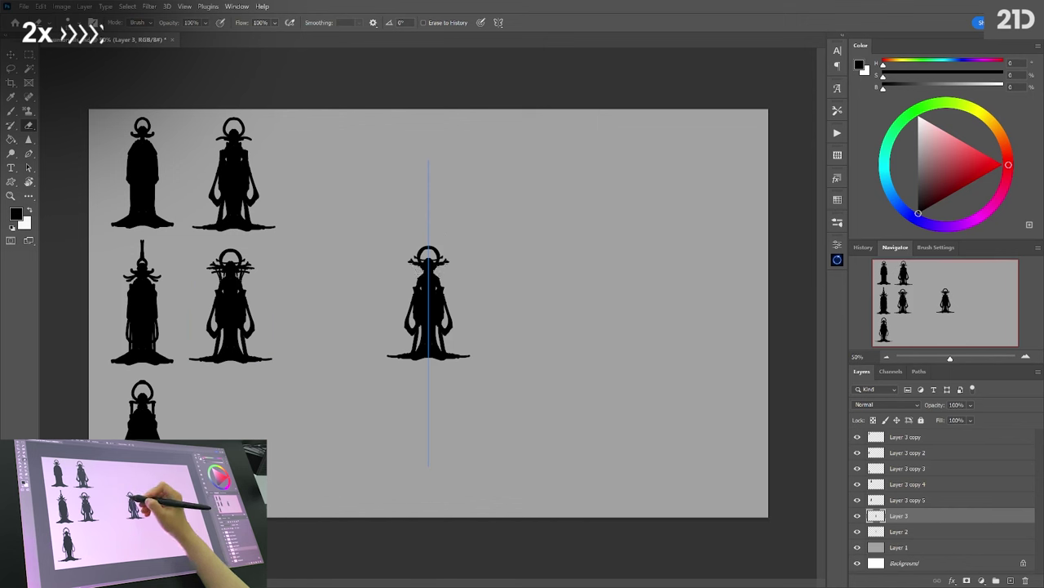
pyautogui.press('b')
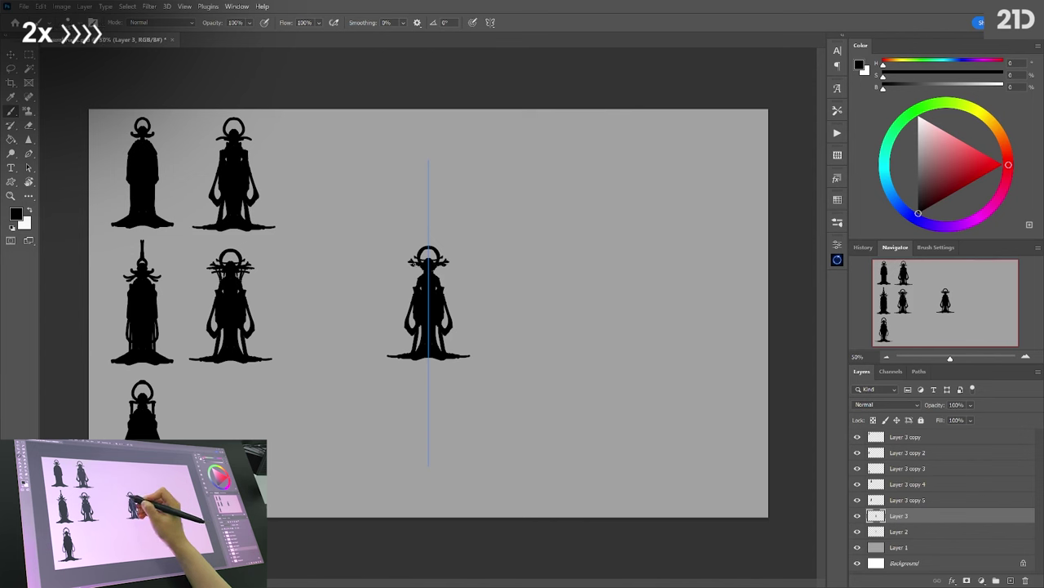
pyautogui.press('e')
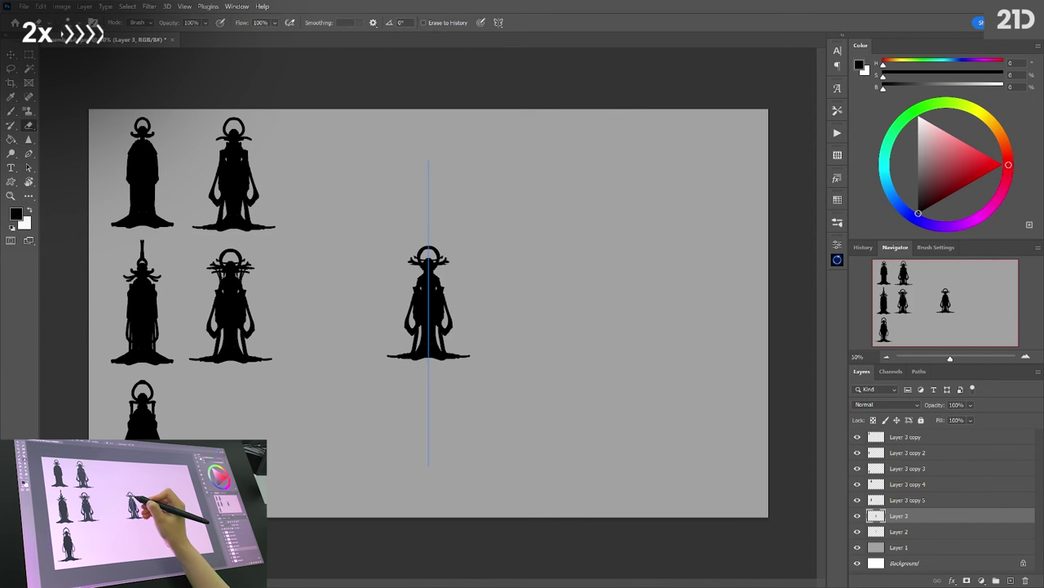
pyautogui.press('b')
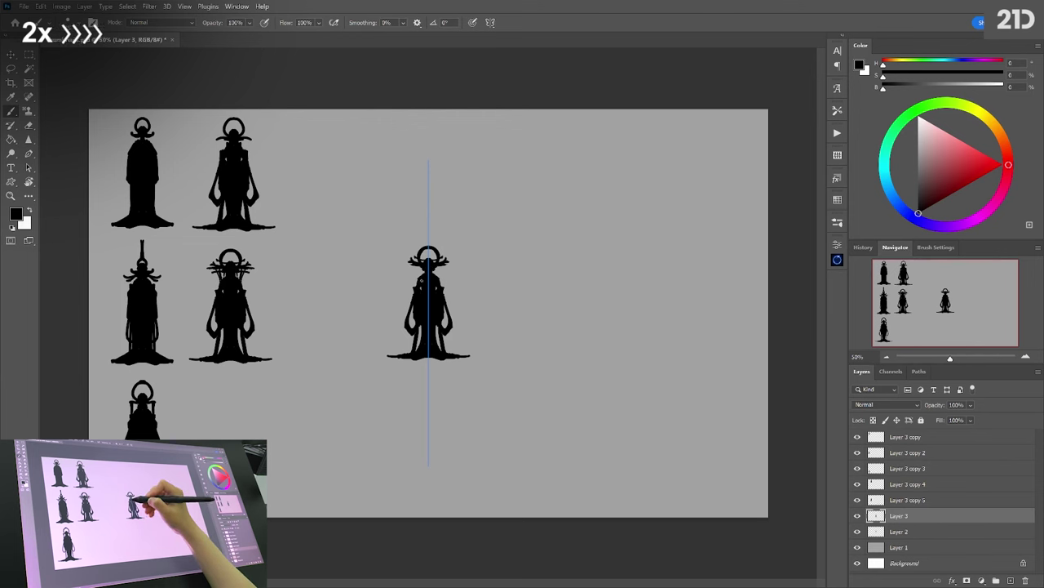
pyautogui.press('e')
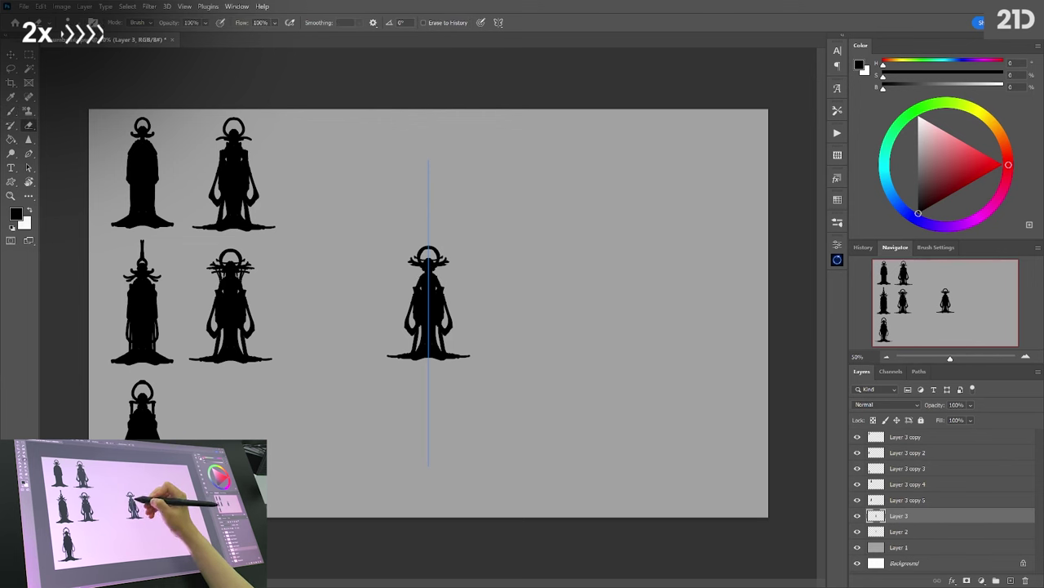
# Fill the gap between the arms and robe, and erase the lower robe's outer sides to narrow it.
pyautogui.press('b')
pyautogui.moveTo(413, 307); pyautogui.dragTo(416, 349)
pyautogui.press('e')
pyautogui.moveTo(442, 330)
pyautogui.mouseDown()
pyautogui.moveTo(442, 351)
pyautogui.moveTo(415, 354)
pyautogui.mouseUp()
pyautogui.moveTo(443, 343); pyautogui.dragTo(442, 354)
# Paint the sleeves into solid, bulky shapes hanging over the narrow lower robe and smooth their edges.
pyautogui.press('b')
pyautogui.moveTo(412, 305); pyautogui.dragTo(412, 328)
pyautogui.moveTo(446, 305)
pyautogui.mouseDown()
pyautogui.moveTo(445, 327)
pyautogui.moveTo(414, 326)
pyautogui.mouseUp()
pyautogui.moveTo(445, 303)
pyautogui.mouseDown()
pyautogui.moveTo(445, 324)
pyautogui.moveTo(415, 332)
pyautogui.mouseUp()
pyautogui.moveTo(441, 324); pyautogui.dragTo(443, 332)
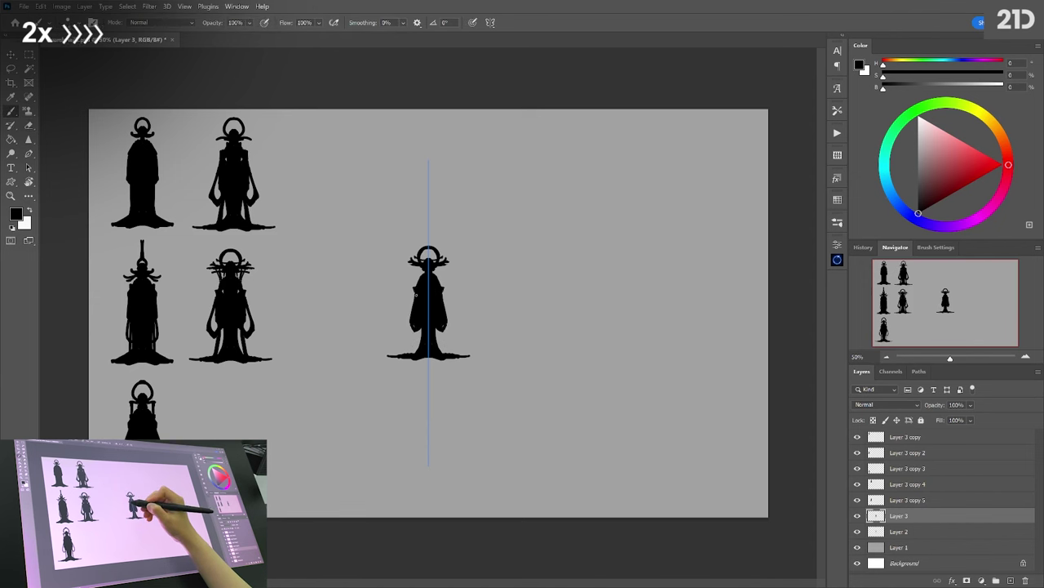
pyautogui.press('e')
pyautogui.press('b')
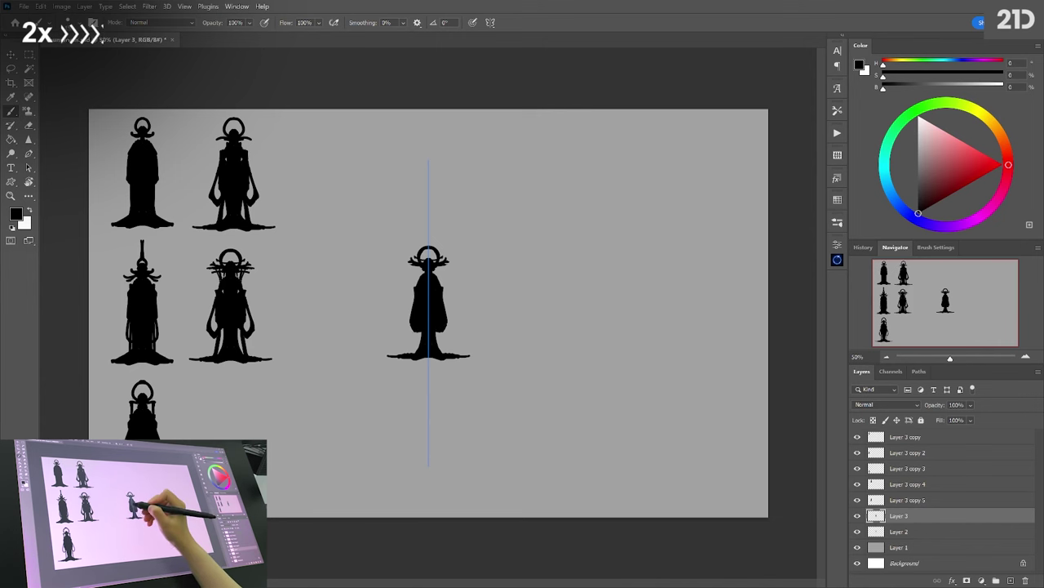
# Paint thin mirrored ribbons curving outward from the shoulders and back in below the sleeves, redoing the stroke once.
pyautogui.moveTo(445, 295); pyautogui.dragTo(449, 336)
pyautogui.hotkey('ctrl', 'z')
pyautogui.moveTo(445, 294); pyautogui.dragTo(448, 336)
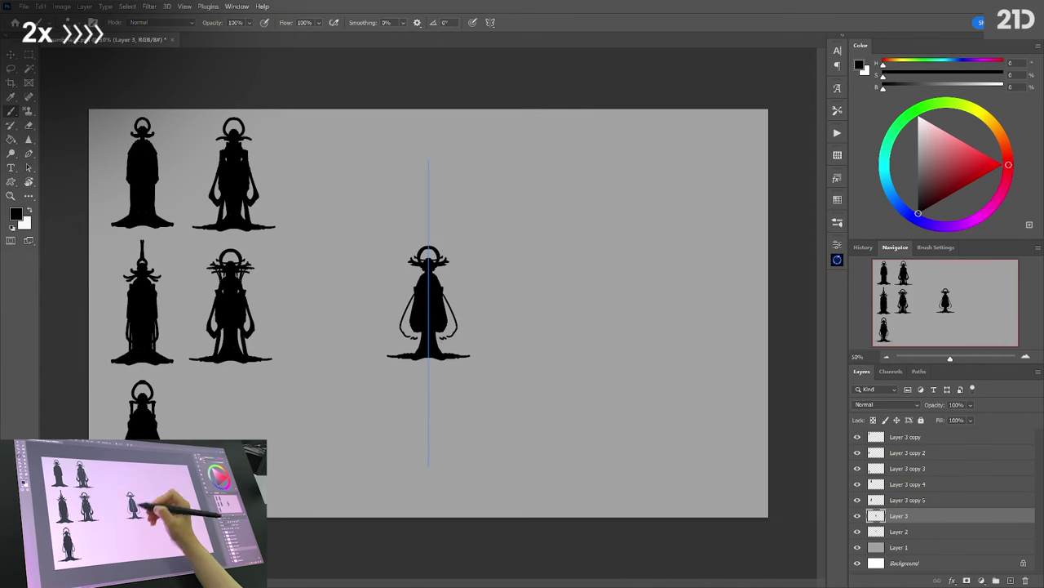
pyautogui.hotkey('ctrl', 'z')
# Turn symmetry off, erase a gap in the top of the head ring and paint small uneven marks inside it.
pyautogui.click(490, 23)
pyautogui.click(514, 37)
pyautogui.press('e')
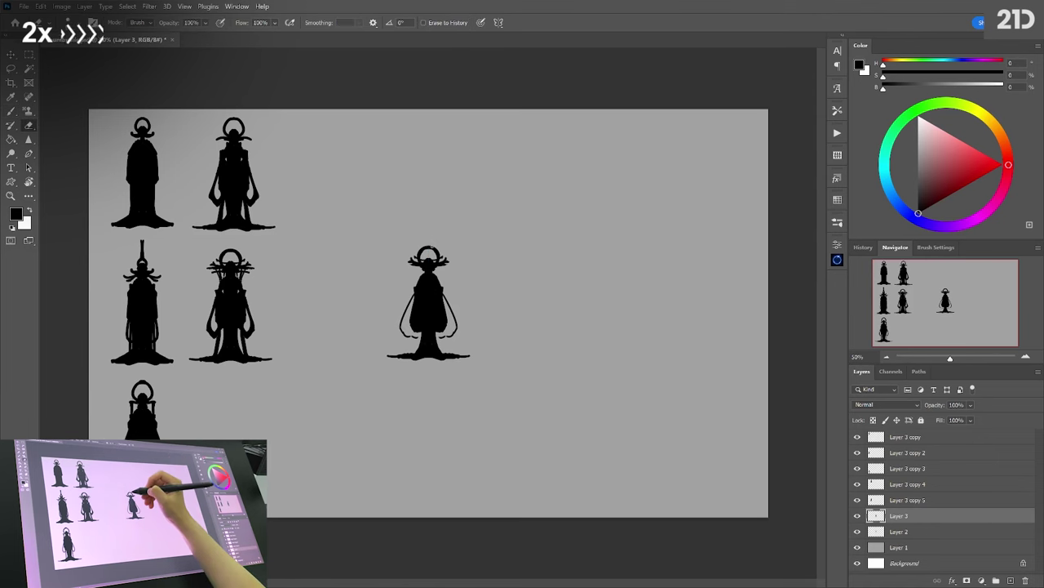
pyautogui.press('b')
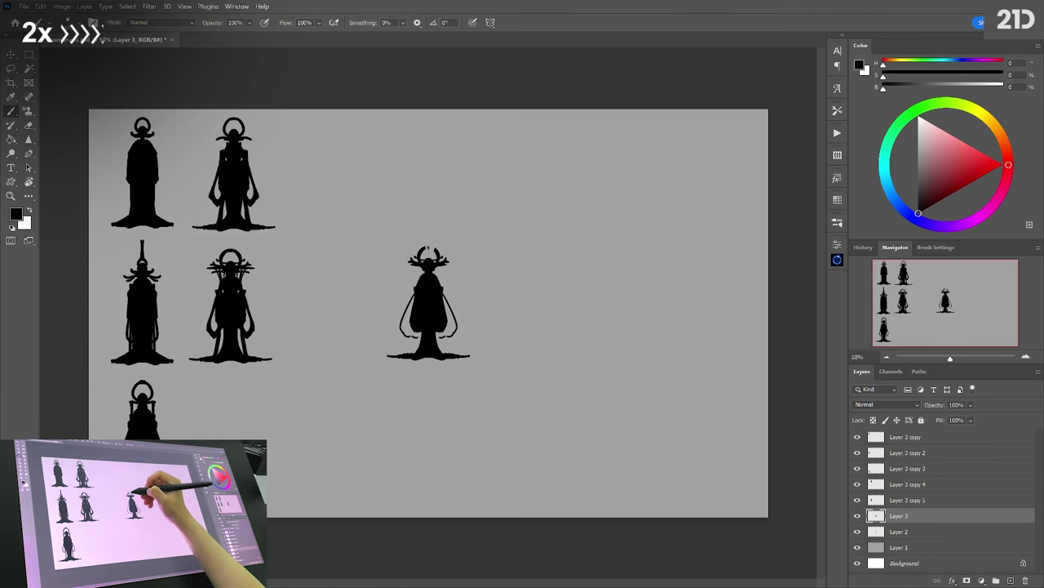
pyautogui.press('e')
pyautogui.press('b')
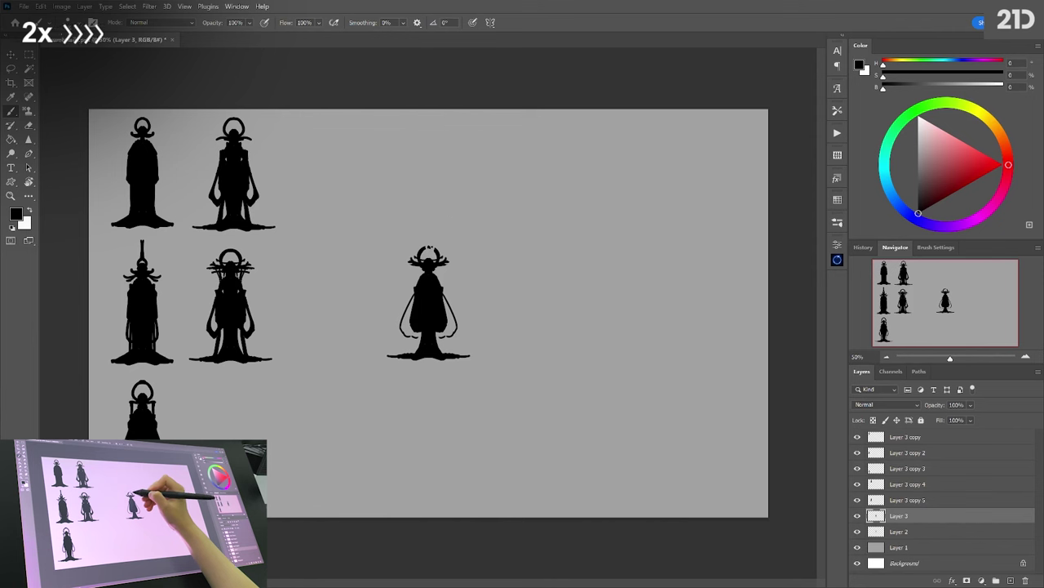
# Turn vertical symmetry back on along the figure's centre line.
pyautogui.press('e')
pyautogui.click(499, 22)
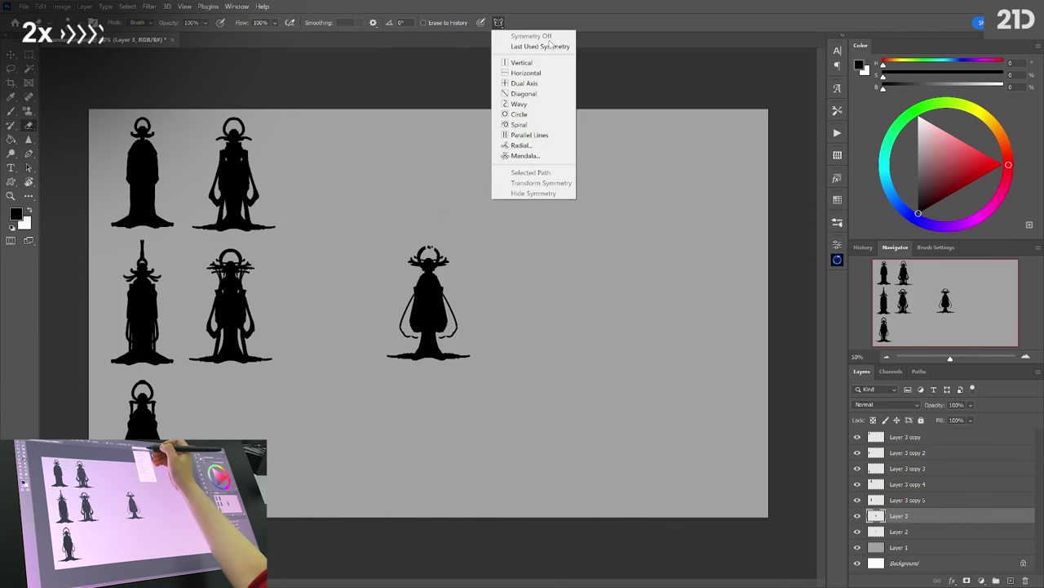
pyautogui.click(524, 66)
pyautogui.press('Return')
pyautogui.press('b')
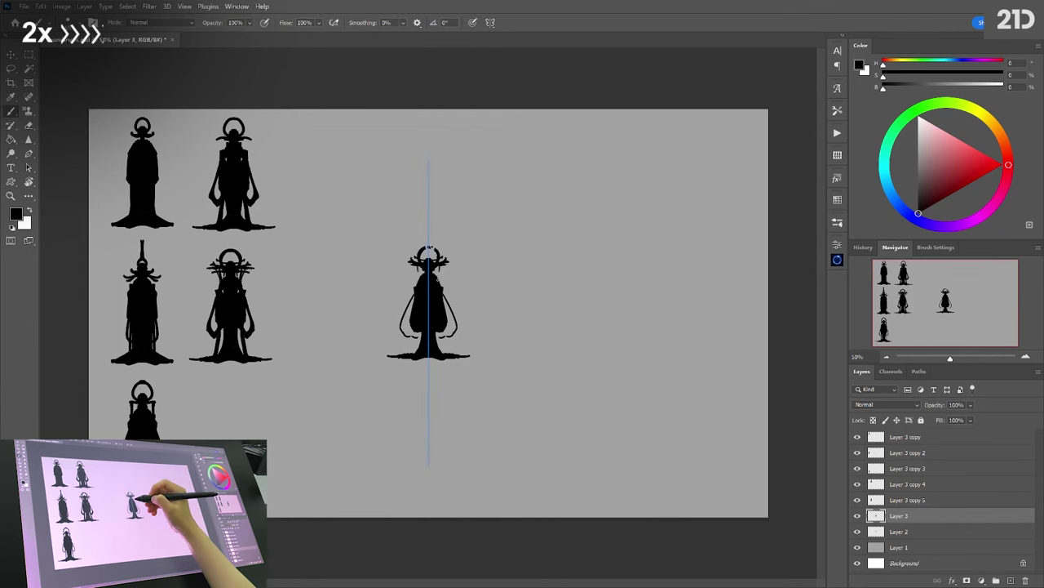
# Thicken the looping ribbons, widen the lower robe, and add thin strands below the headpiece and a long, thin hem.
pyautogui.moveTo(437, 265)
pyautogui.mouseDown()
pyautogui.moveTo(439, 280)
pyautogui.moveTo(417, 280)
pyautogui.moveTo(409, 330)
pyautogui.moveTo(417, 356)
pyautogui.moveTo(381, 359)
pyautogui.moveTo(433, 358)
pyautogui.mouseUp()
pyautogui.hotkey('ctrl', 'z')
pyautogui.press('e')
pyautogui.press('b')
pyautogui.press('e')
pyautogui.press('b')
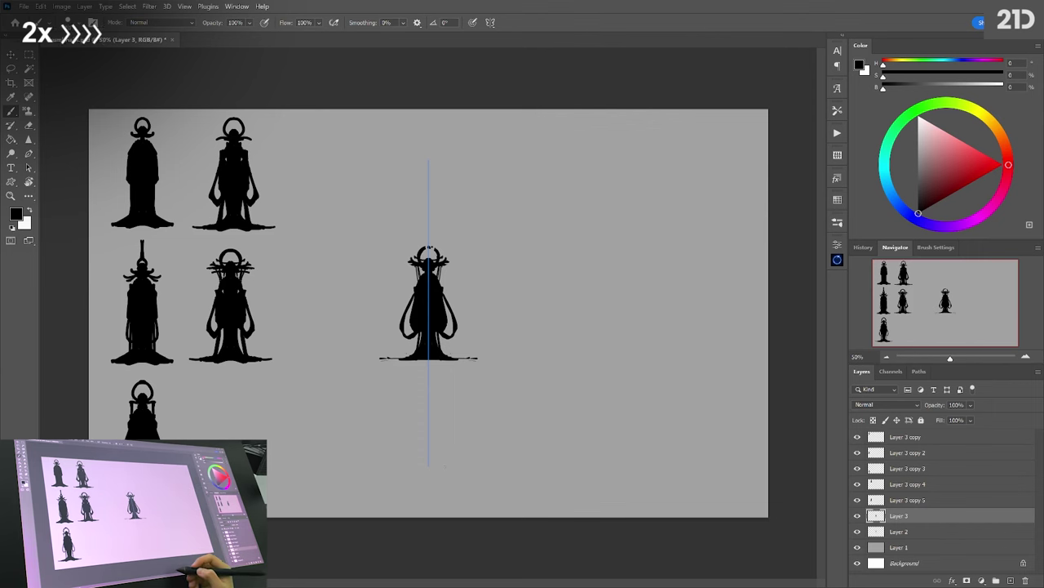
# Select both of the figure's layers and stretch them slightly taller upward, keeping the base in place.
pyautogui.keyDown('shift'); pyautogui.click(872, 535); pyautogui.keyUp('shift')
pyautogui.hotkey('ctrl', 't')
pyautogui.moveTo(428, 243); pyautogui.dragTo(428, 233)
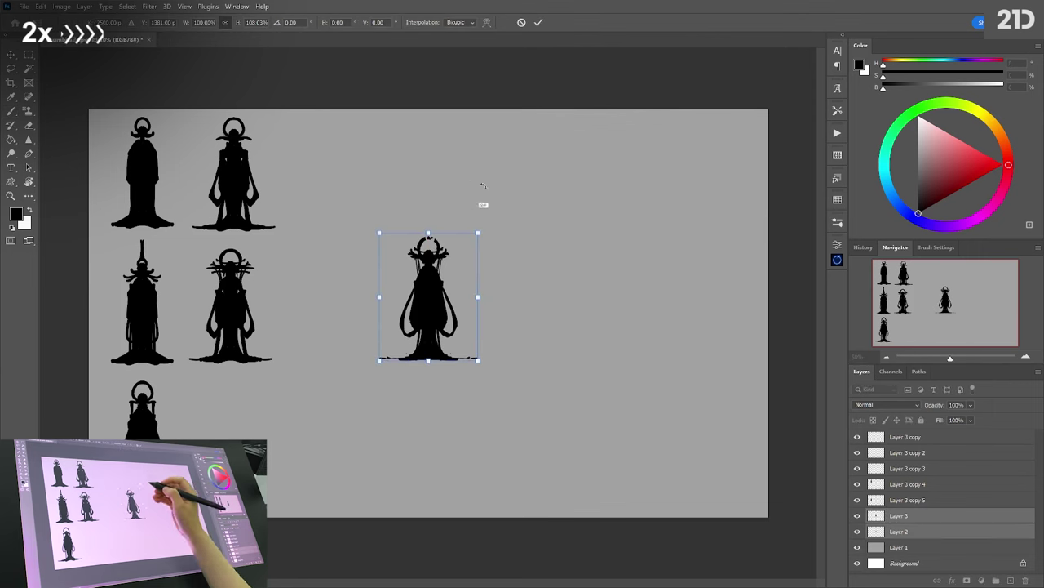
pyautogui.press('Return')
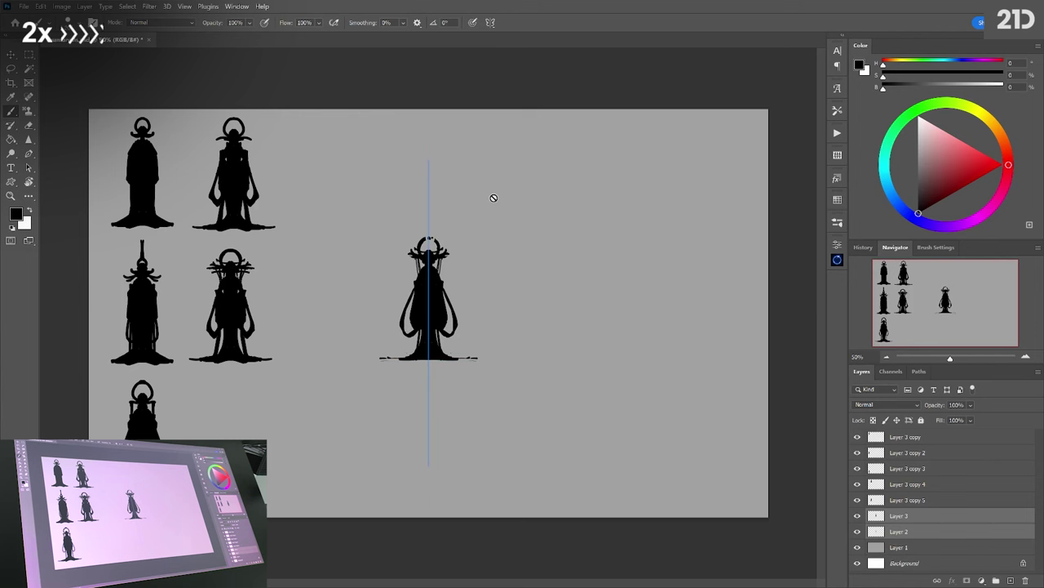
# Duplicate and merge the figure's two layers, place the copy at the second column's lower end and scale it to 91.87%.
pyautogui.moveTo(970, 528); pyautogui.dragTo(1012, 580)
pyautogui.hotkey('ctrl', 'e')
pyautogui.hotkey('ctrl', 't')
pyautogui.moveTo(425, 347); pyautogui.dragTo(234, 461)
pyautogui.moveTo(284, 359); pyautogui.dragTo(274, 373)
pyautogui.moveTo(253, 400); pyautogui.dragTo(276, 379)
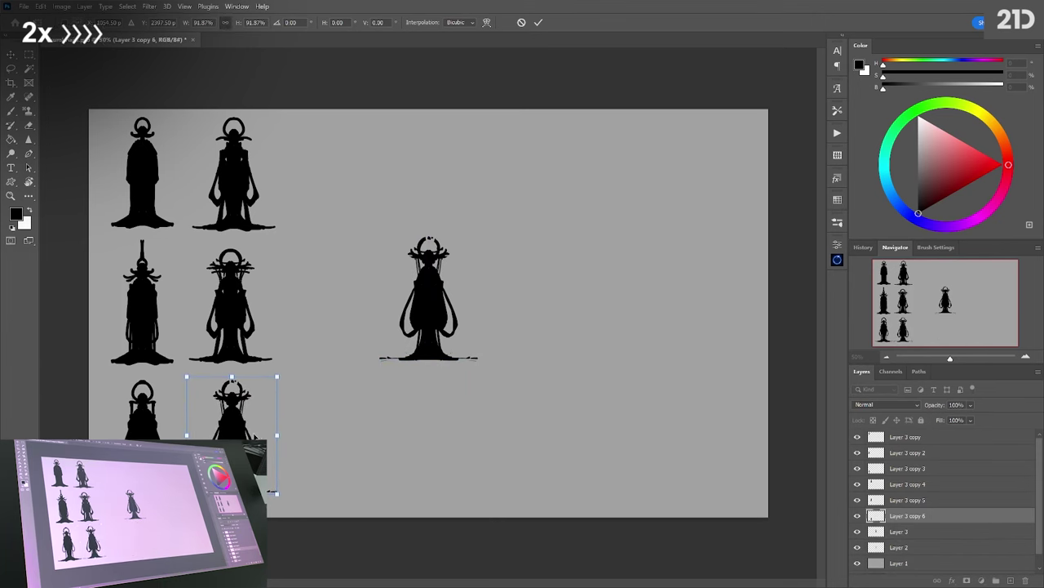
pyautogui.press('Return')
# On Layer 3, erase along the inner edges of the sleeves and paint the central part of the hem thicker.
pyautogui.press('b')
pyautogui.hotkey('alt', '[')
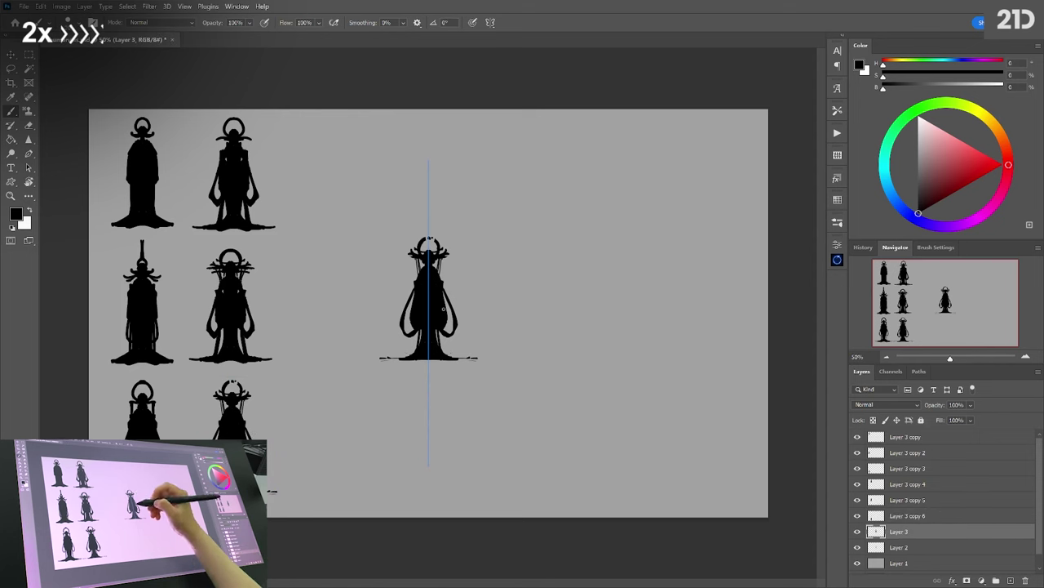
pyautogui.press('e')
pyautogui.moveTo(413, 293)
pyautogui.mouseDown()
pyautogui.moveTo(411, 328)
pyautogui.moveTo(411, 310)
pyautogui.mouseUp()
pyautogui.press('b')
pyautogui.moveTo(393, 359); pyautogui.dragTo(425, 360)
# Try painting large mirrored arcs that sweep around the head from the shoulders, undoing each attempt.
pyautogui.moveTo(408, 262); pyautogui.dragTo(406, 292)
pyautogui.hotkey('ctrl', 'z')
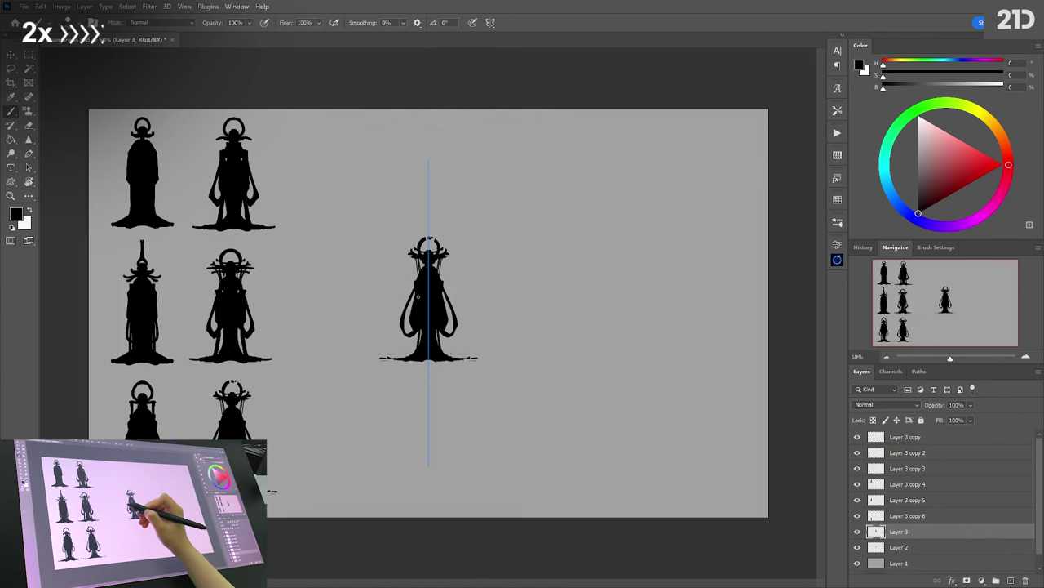
pyautogui.moveTo(426, 211); pyautogui.dragTo(379, 295)
pyautogui.hotkey('ctrl', 'z')
pyautogui.moveTo(396, 221); pyautogui.dragTo(402, 290)
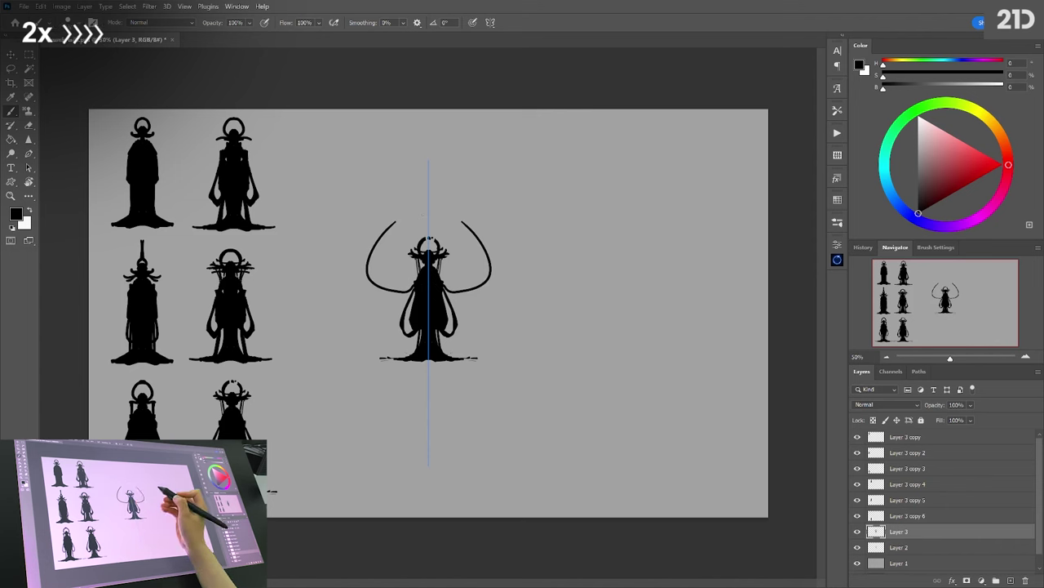
pyautogui.moveTo(464, 223); pyautogui.dragTo(432, 215)
pyautogui.hotkey('ctrl', 'z')
pyautogui.hotkey('ctrl', 'z')
# Try painting thin wing-like shapes spreading outward from the shoulders, undoing each attempt.
pyautogui.moveTo(445, 276); pyautogui.dragTo(475, 273)
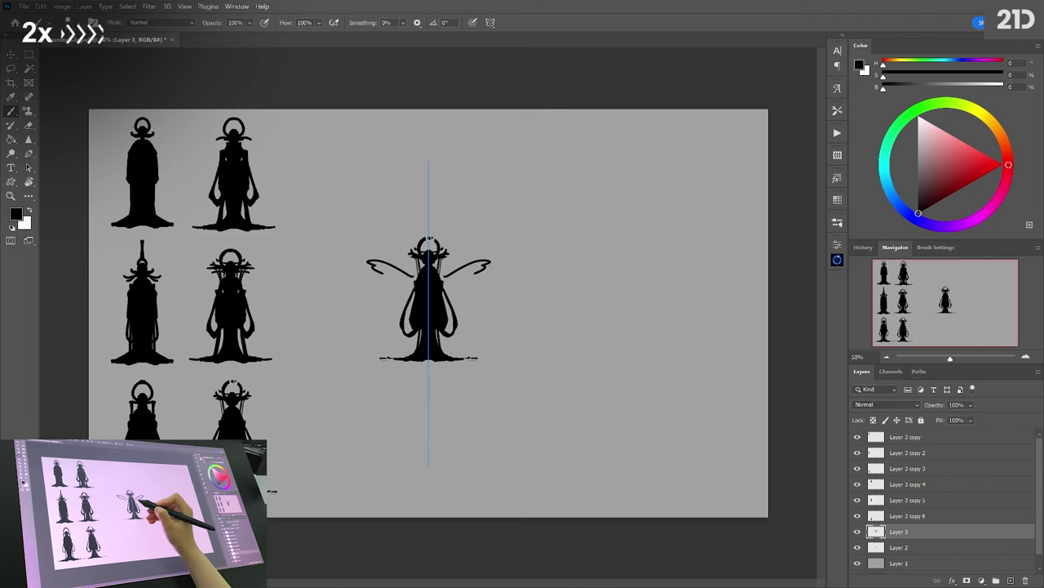
pyautogui.hotkey('ctrl', 'z')
pyautogui.moveTo(412, 282); pyautogui.dragTo(356, 269)
pyautogui.hotkey('ctrl', 'z')
pyautogui.press('e')
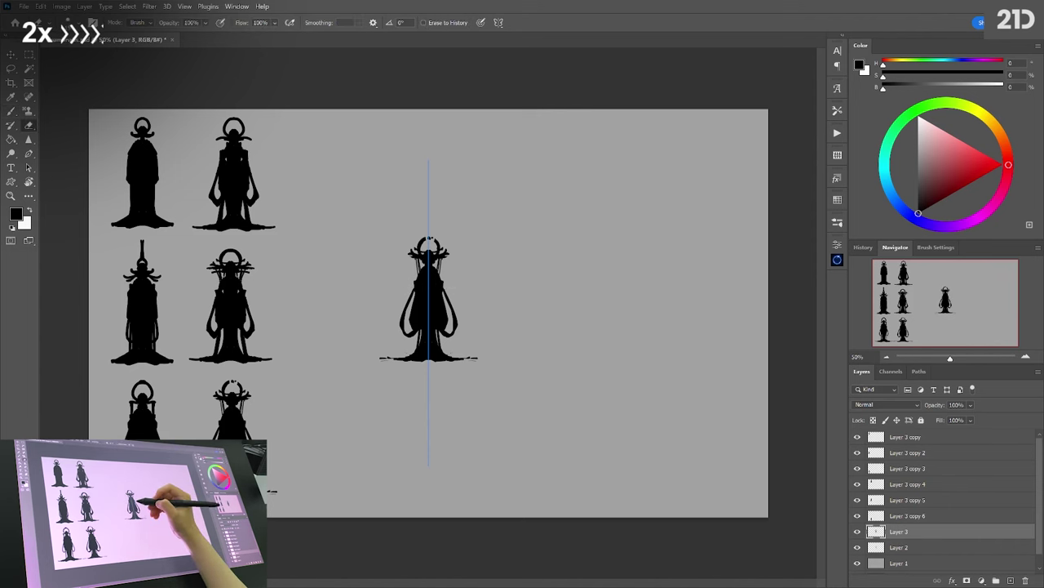
# Erase the long hanging sleeves from both sides of the figure on Layer 3.
pyautogui.moveTo(445, 289)
pyautogui.mouseDown()
pyautogui.moveTo(455, 327)
pyautogui.moveTo(444, 332)
pyautogui.mouseUp()
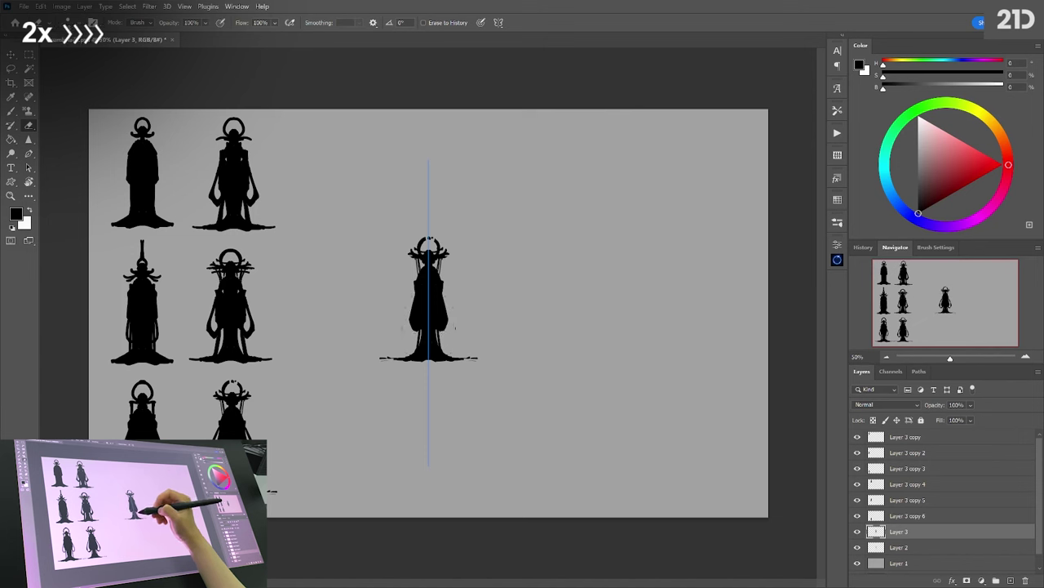
# Try painting small looped wing outlines outward from the upper body, undoing each attempt.
pyautogui.press('b')
pyautogui.moveTo(411, 292)
pyautogui.mouseDown()
pyautogui.moveTo(383, 296)
pyautogui.moveTo(403, 286)
pyautogui.moveTo(482, 295)
pyautogui.mouseUp()
pyautogui.hotkey('ctrl', 'z')
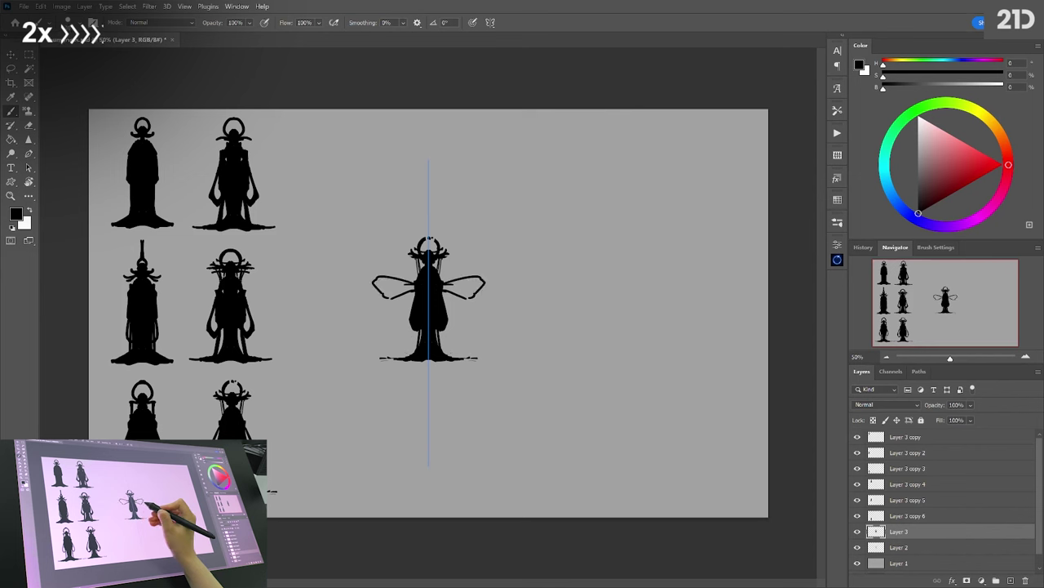
pyautogui.hotkey('ctrl', 'z')
pyautogui.moveTo(414, 278)
pyautogui.mouseDown()
pyautogui.moveTo(384, 290)
pyautogui.moveTo(397, 298)
pyautogui.moveTo(398, 288)
pyautogui.mouseUp()
pyautogui.hotkey('ctrl', 'z')
pyautogui.hotkey('ctrl', 'z')
pyautogui.hotkey('ctrl', 'z')
pyautogui.hotkey('ctrl', 'z')
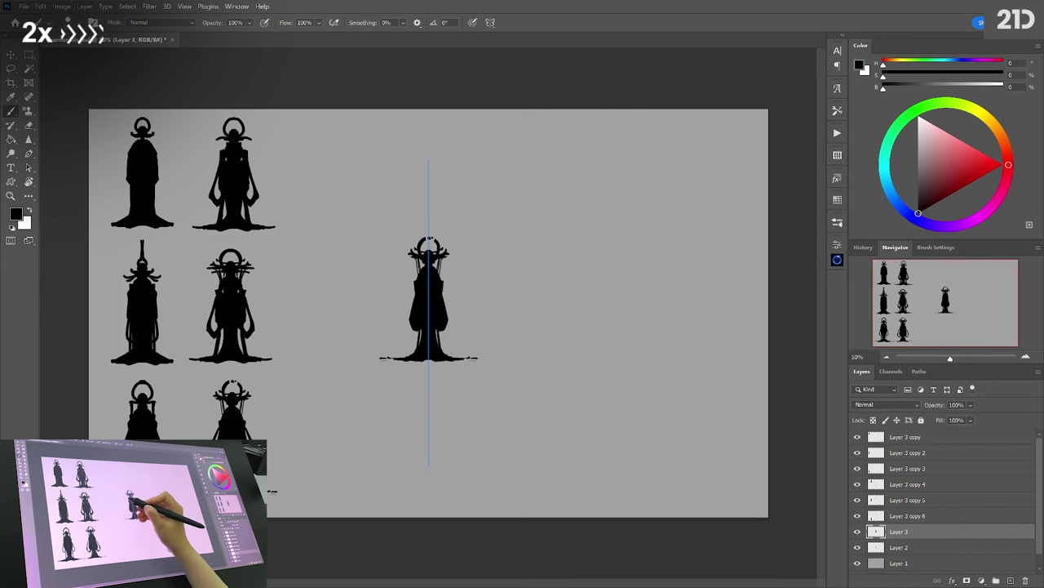
# Paint a large mirrored halo ring that rises from the shoulders and encircles the head, undoing the unwanted strokes.
pyautogui.moveTo(425, 213)
pyautogui.mouseDown()
pyautogui.moveTo(390, 259)
pyautogui.moveTo(398, 294)
pyautogui.mouseUp()
pyautogui.hotkey('ctrl', 'z')
pyautogui.moveTo(390, 254); pyautogui.dragTo(412, 282)
pyautogui.hotkey('ctrl', 'z')
pyautogui.moveTo(402, 219)
pyautogui.mouseDown()
pyautogui.moveTo(390, 250)
pyautogui.moveTo(408, 221)
pyautogui.moveTo(428, 214)
pyautogui.moveTo(465, 241)
pyautogui.mouseUp()
pyautogui.hotkey('ctrl', 'z')
pyautogui.press('e')
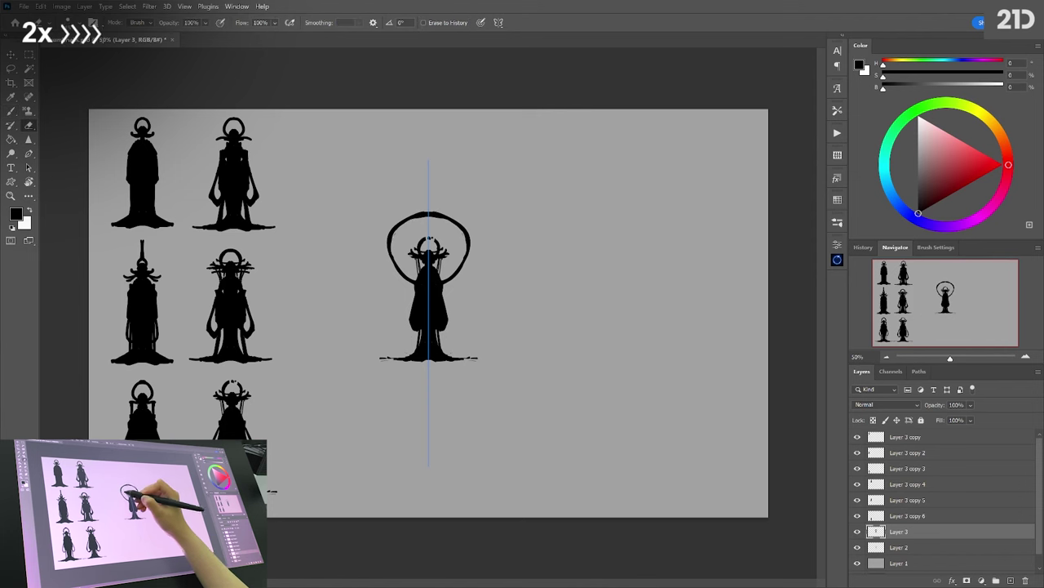
pyautogui.press('b')
pyautogui.hotkey('ctrl', 'z')
pyautogui.hotkey('ctrl', 'z')
pyautogui.press('e')
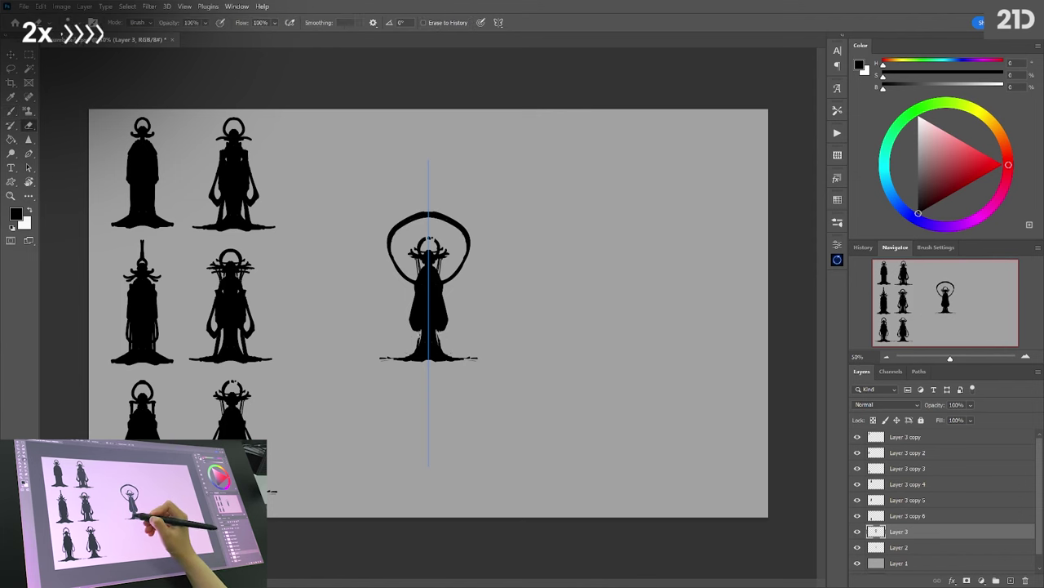
# Reshape the lower robe into thin strands flaring out to the ground and erase parts of the hem's outer ends.
pyautogui.moveTo(419, 339)
pyautogui.mouseDown()
pyautogui.moveTo(436, 320)
pyautogui.moveTo(499, 359)
pyautogui.mouseUp()
pyautogui.press('b')
pyautogui.hotkey('ctrl', 'z')
pyautogui.hotkey('ctrl', 'z')
pyautogui.press('e')
pyautogui.moveTo(383, 360)
pyautogui.mouseDown()
pyautogui.moveTo(359, 360)
pyautogui.moveTo(372, 359)
pyautogui.mouseUp()
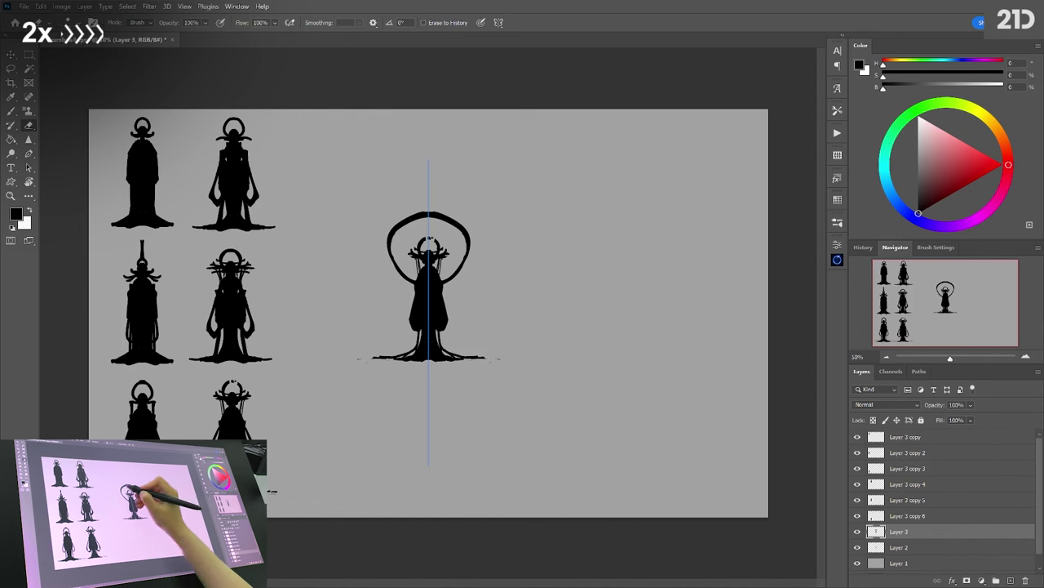
# Thin the sides of the halo and paint large mirrored wing outlines curving out from the shoulders and back to the waist.
pyautogui.moveTo(395, 235); pyautogui.dragTo(408, 218)
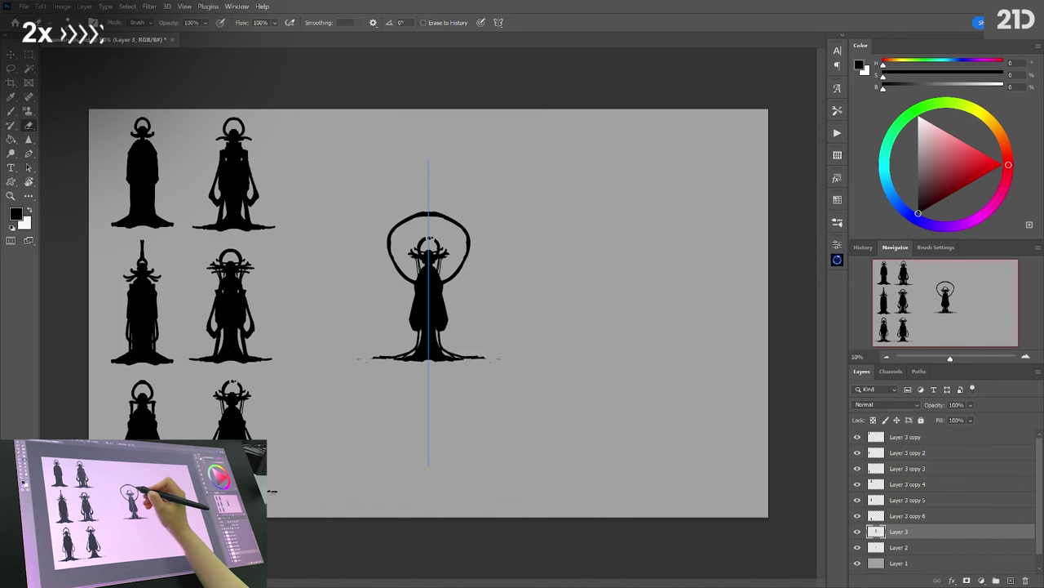
pyautogui.press('b')
pyautogui.moveTo(403, 257)
pyautogui.mouseDown()
pyautogui.moveTo(377, 302)
pyautogui.moveTo(412, 294)
pyautogui.mouseUp()
pyautogui.moveTo(377, 263)
pyautogui.mouseDown()
pyautogui.moveTo(359, 300)
pyautogui.moveTo(416, 294)
pyautogui.mouseUp()
pyautogui.moveTo(387, 258); pyautogui.dragTo(483, 270)
pyautogui.press('e')
pyautogui.moveTo(458, 290); pyautogui.dragTo(484, 298)
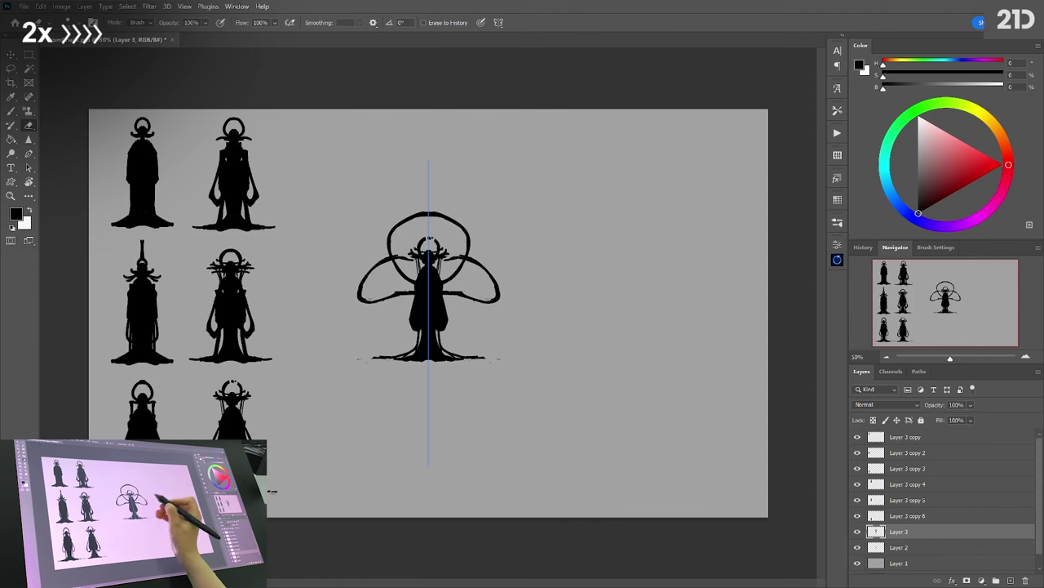
# Turn off the painting symmetry and erase bits of the outlines where the wings meet the halo and the body.
pyautogui.click(500, 22)
pyautogui.click(529, 33)
pyautogui.moveTo(401, 294)
pyautogui.mouseDown()
pyautogui.moveTo(380, 300)
pyautogui.moveTo(413, 290)
pyautogui.moveTo(402, 294)
pyautogui.mouseUp()
pyautogui.press('b')
pyautogui.press('e')
pyautogui.moveTo(395, 255); pyautogui.dragTo(473, 261)
pyautogui.press('b')
pyautogui.press('e')
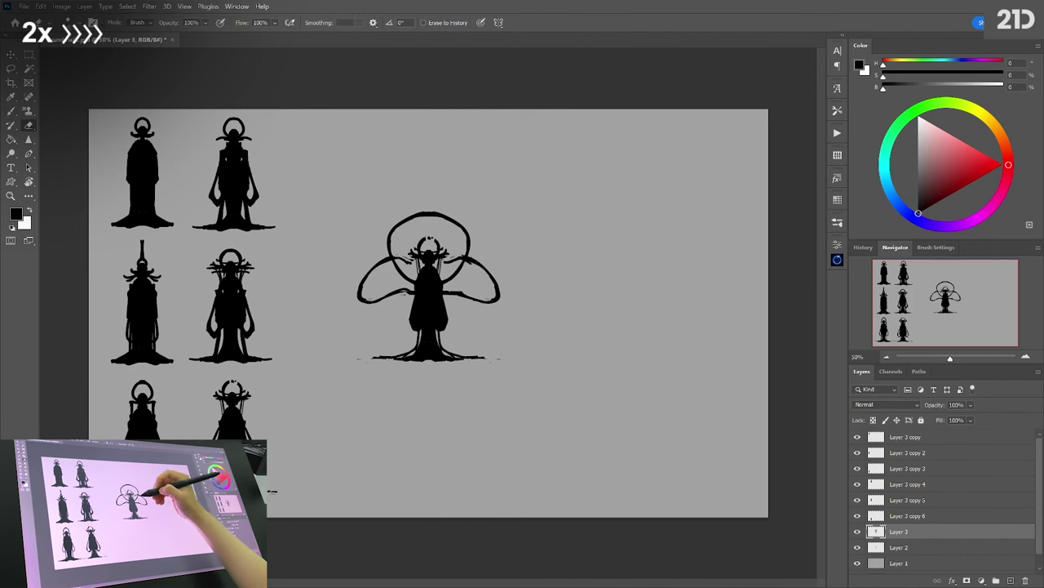
# Retouch the lower edges of the wings and paint the hem thicker and longer on the figure's left-hand side.
pyautogui.press('b')
pyautogui.moveTo(398, 358); pyautogui.dragTo(416, 349)
pyautogui.moveTo(416, 351); pyautogui.dragTo(418, 331)
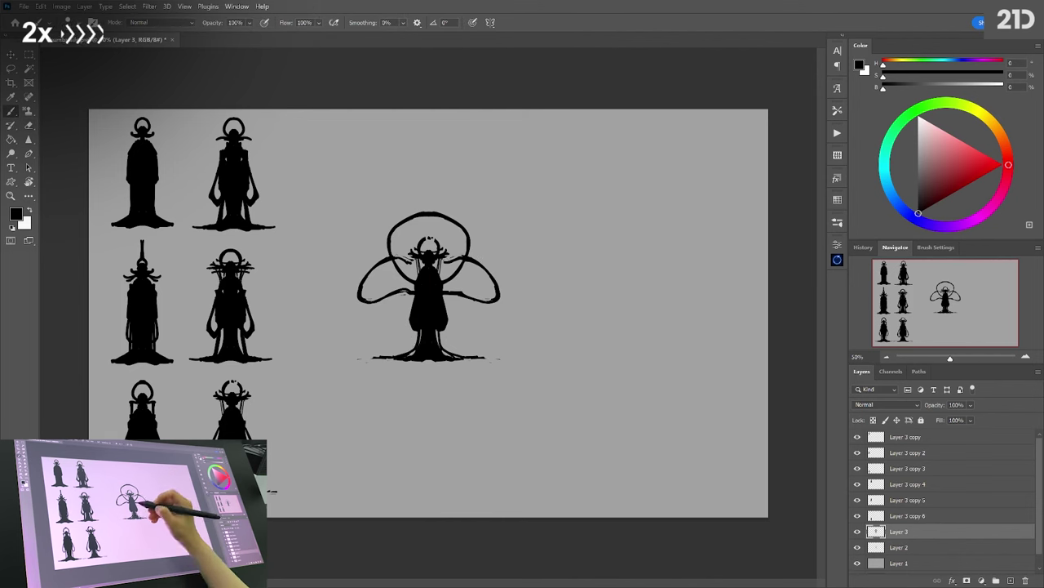
pyautogui.moveTo(449, 292); pyautogui.dragTo(484, 302)
pyautogui.press('e')
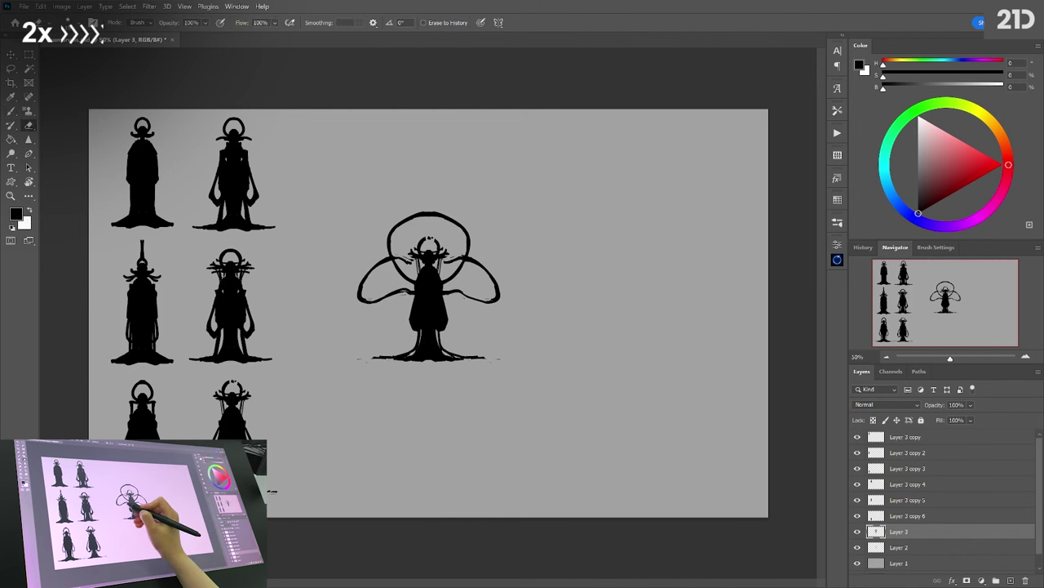
pyautogui.press('b')
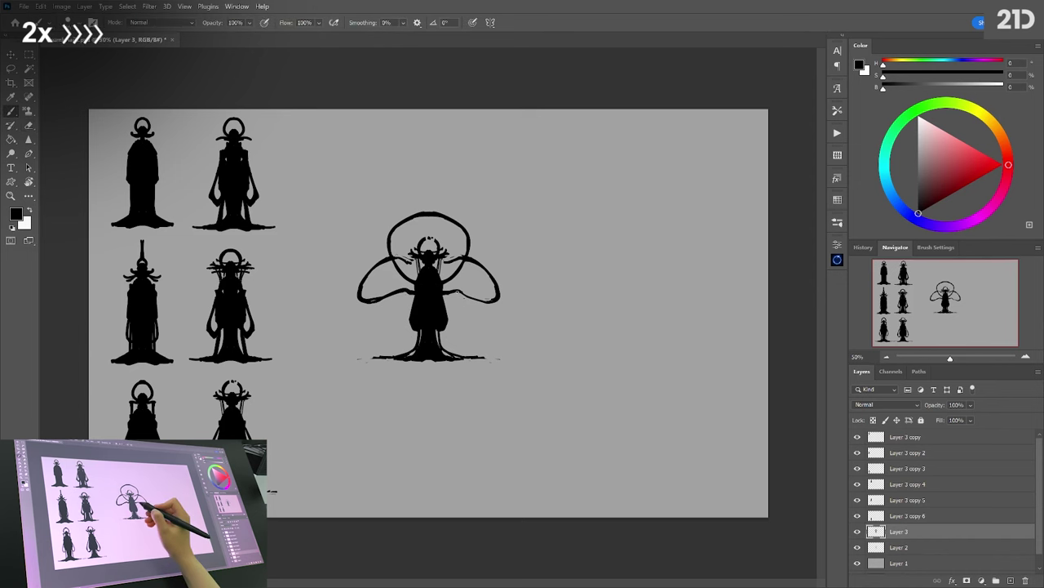
pyautogui.moveTo(455, 291); pyautogui.dragTo(488, 304)
pyautogui.moveTo(361, 359); pyautogui.dragTo(417, 355)
pyautogui.press('e')
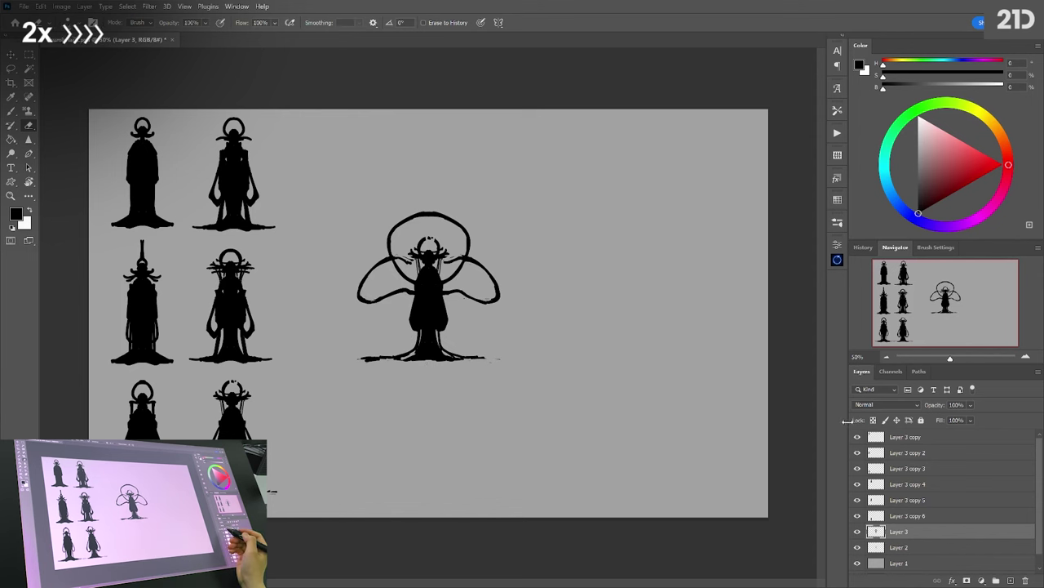
pyautogui.press('b')
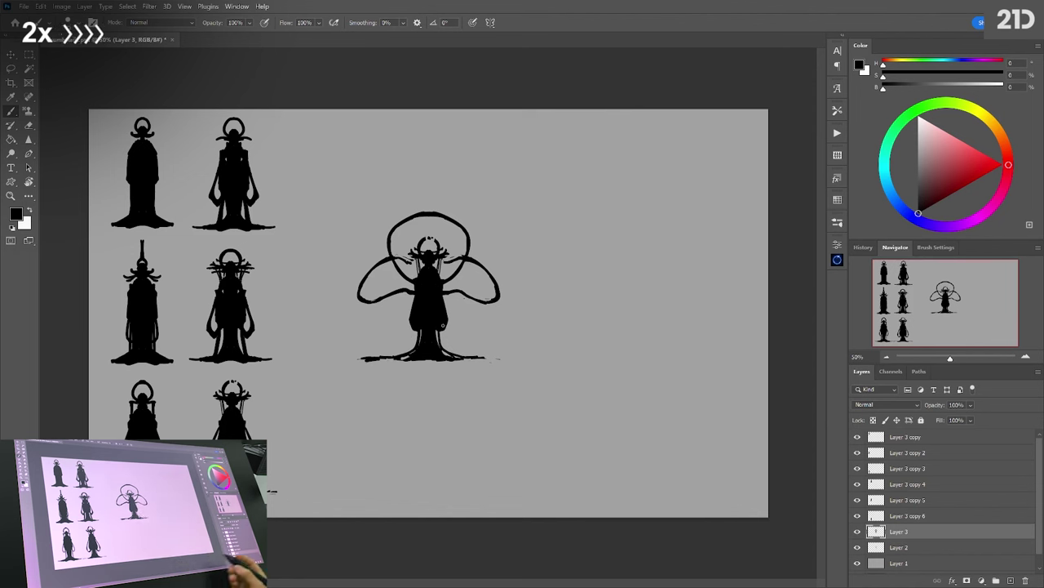
# Add a new layer above Layer 3 and start painting a small curved shape above and to the right of the halo.
pyautogui.click(1011, 581)
pyautogui.moveTo(485, 222); pyautogui.dragTo(503, 202)
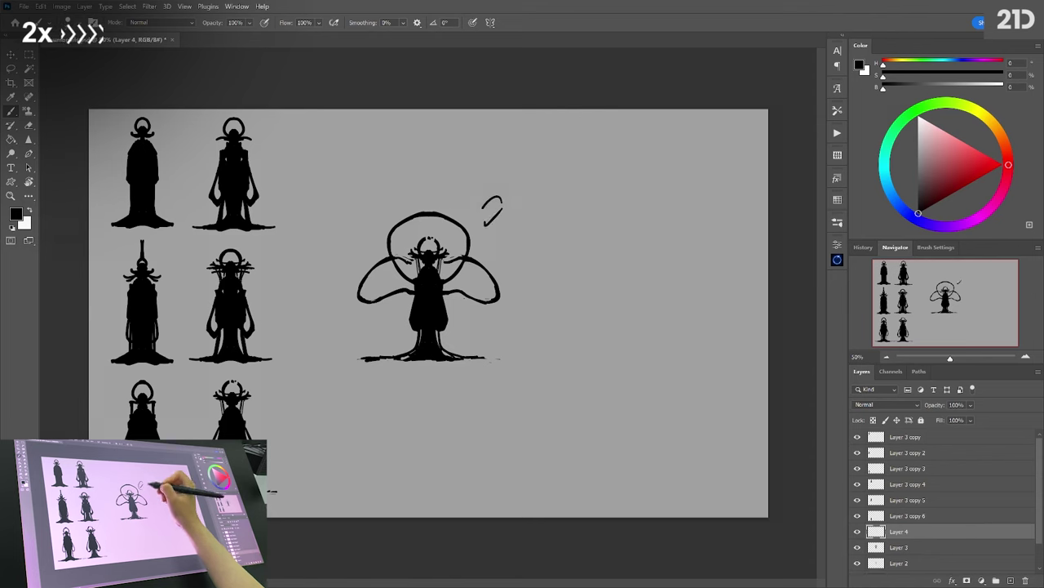